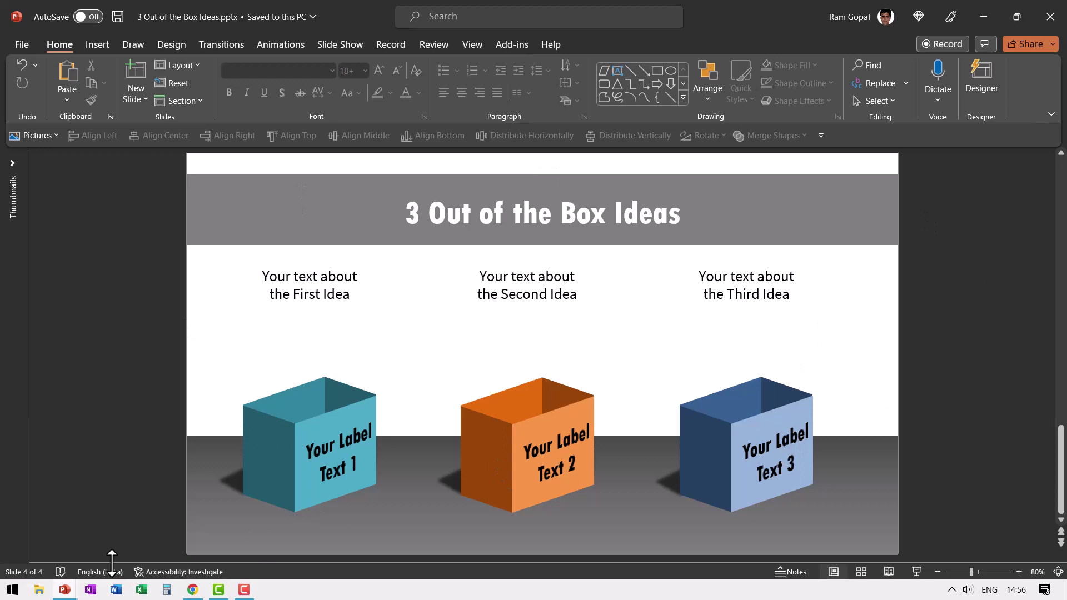
Draw a parallelogram shape below the title in the Presentation2 slide
mouse_move(64, 590)
click(284, 516)
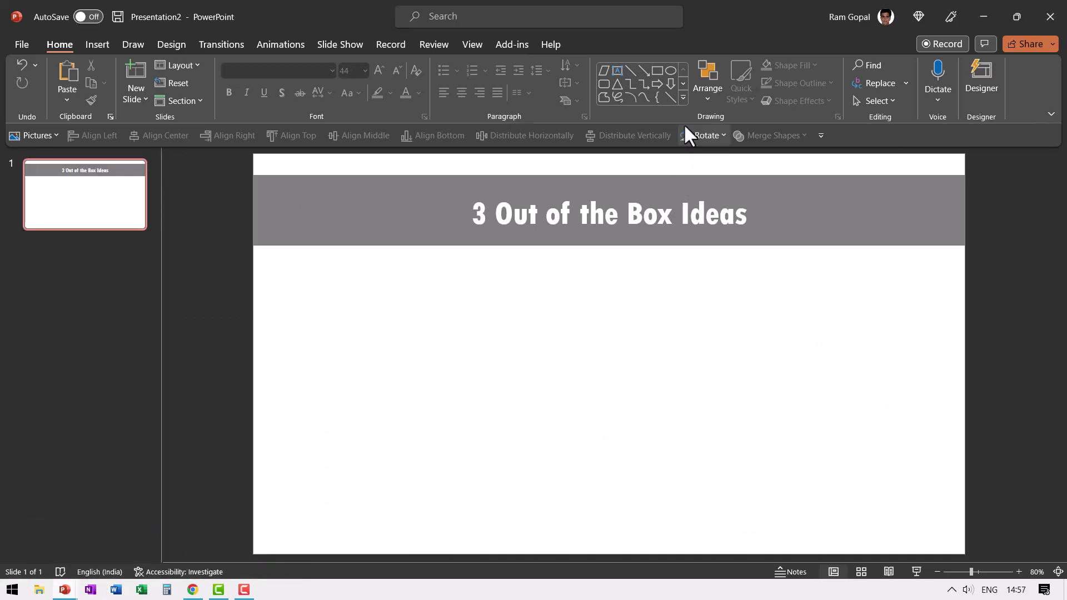
click(683, 98)
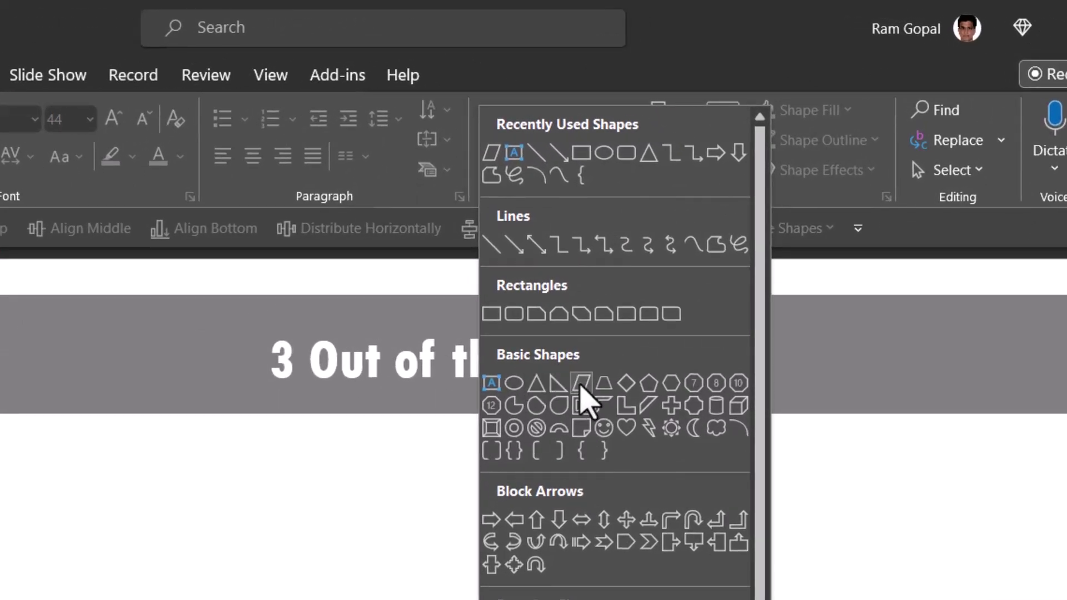
click(582, 389)
drag(285, 519, 416, 599)
drag(538, 461, 572, 462)
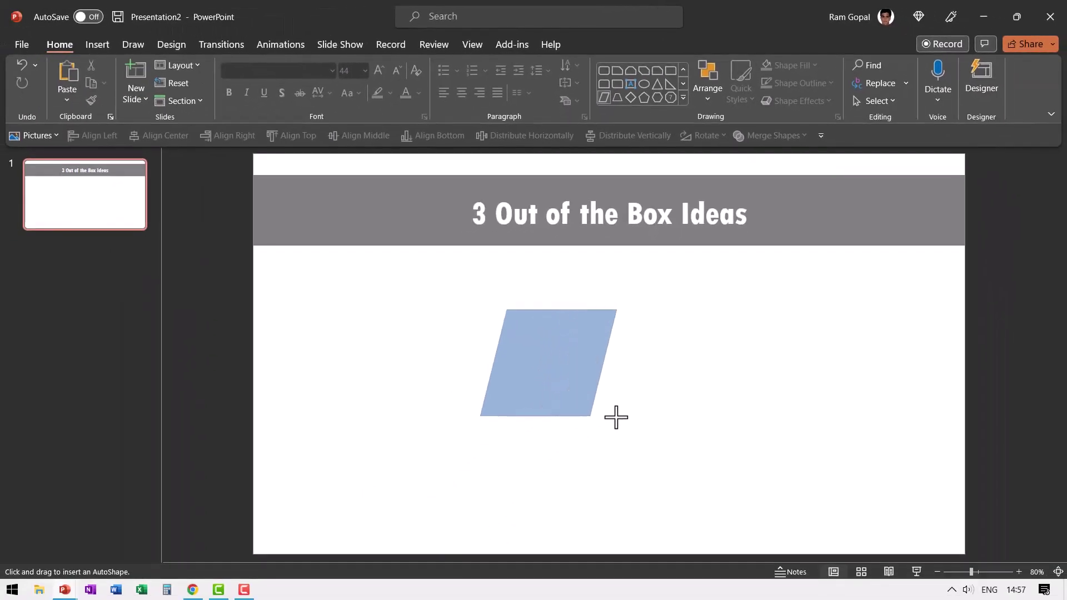
drag(589, 420, 590, 419)
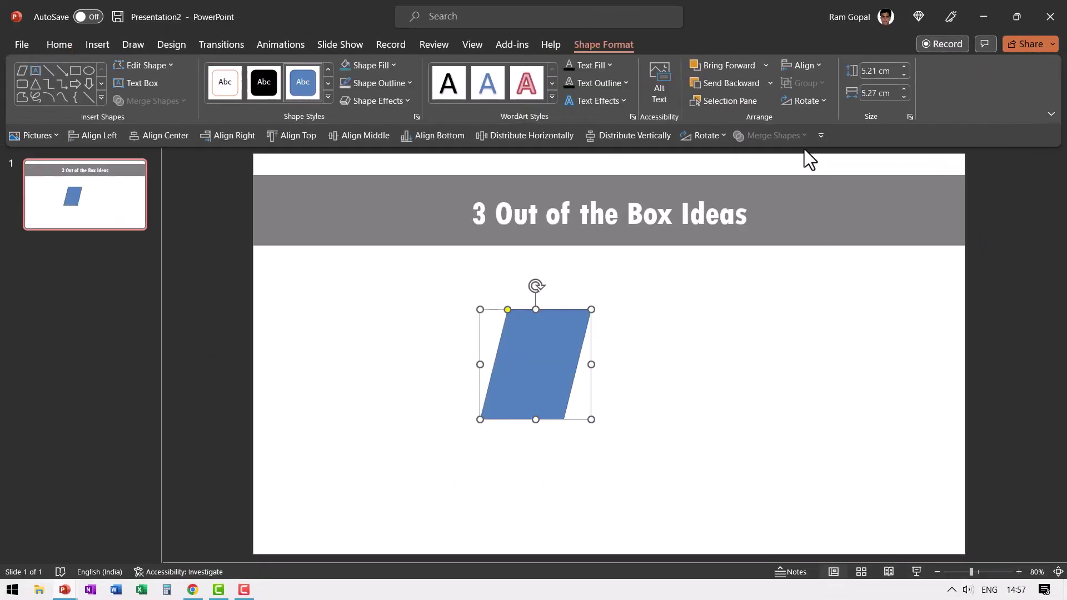
Rotate the parallelogram right 90°, resize it to 3.97 × 6.38 cm, and move it down-left
click(809, 101)
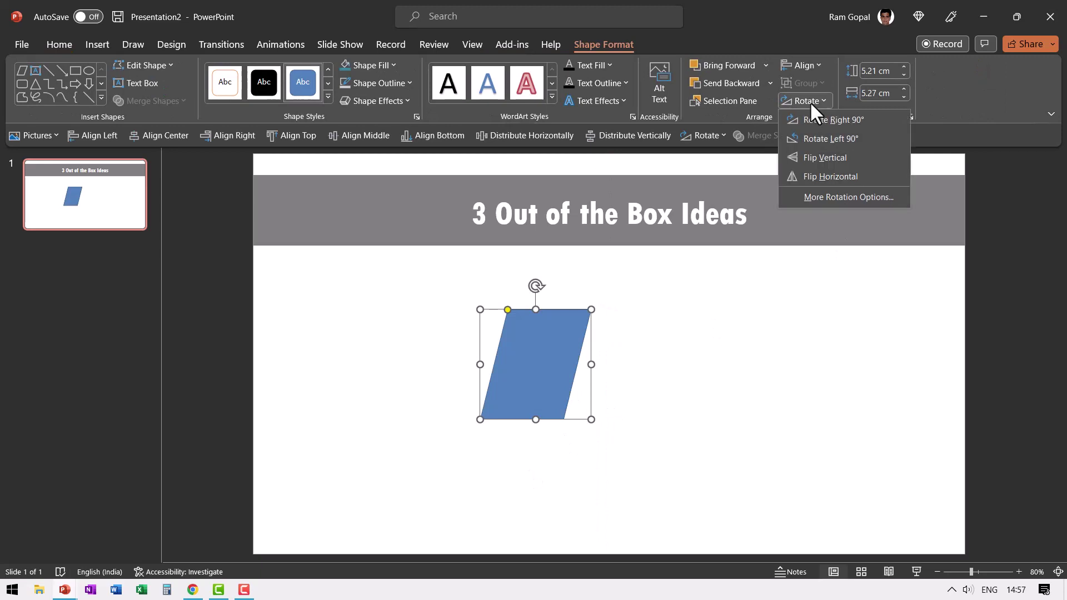
click(825, 121)
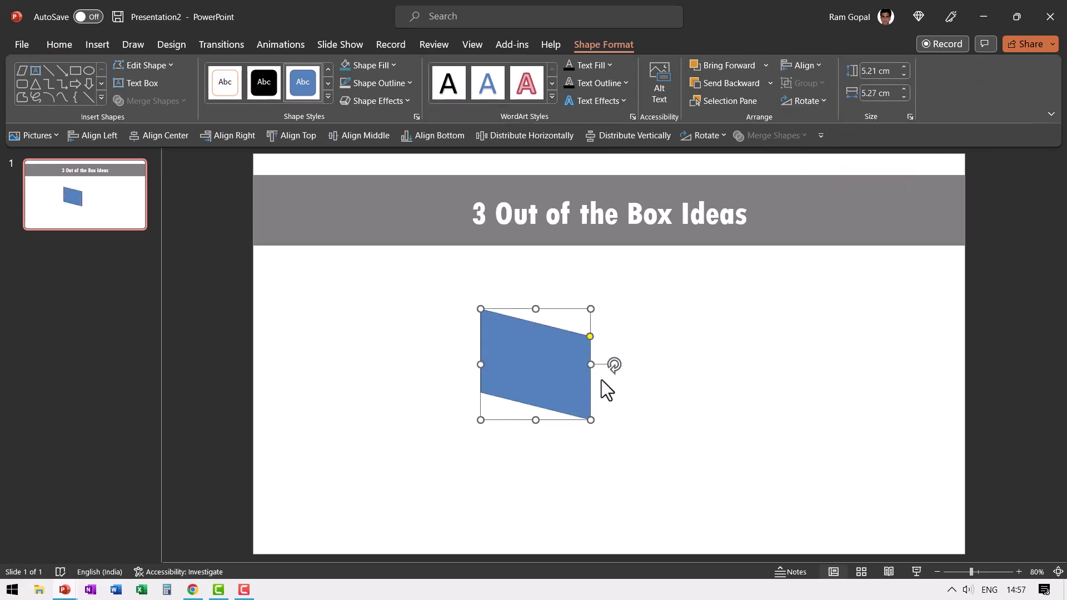
drag(590, 365, 564, 364)
drag(522, 421, 521, 445)
drag(521, 382, 501, 412)
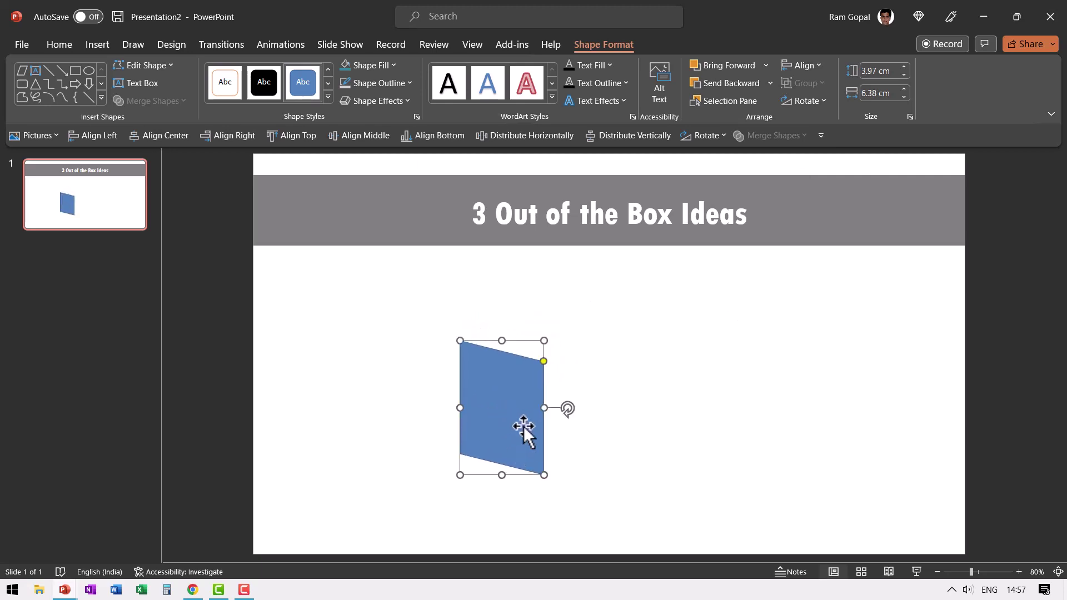
Duplicate the parallelogram, flip the copy horizontally, and align it beside the original
key(ctrl+d)
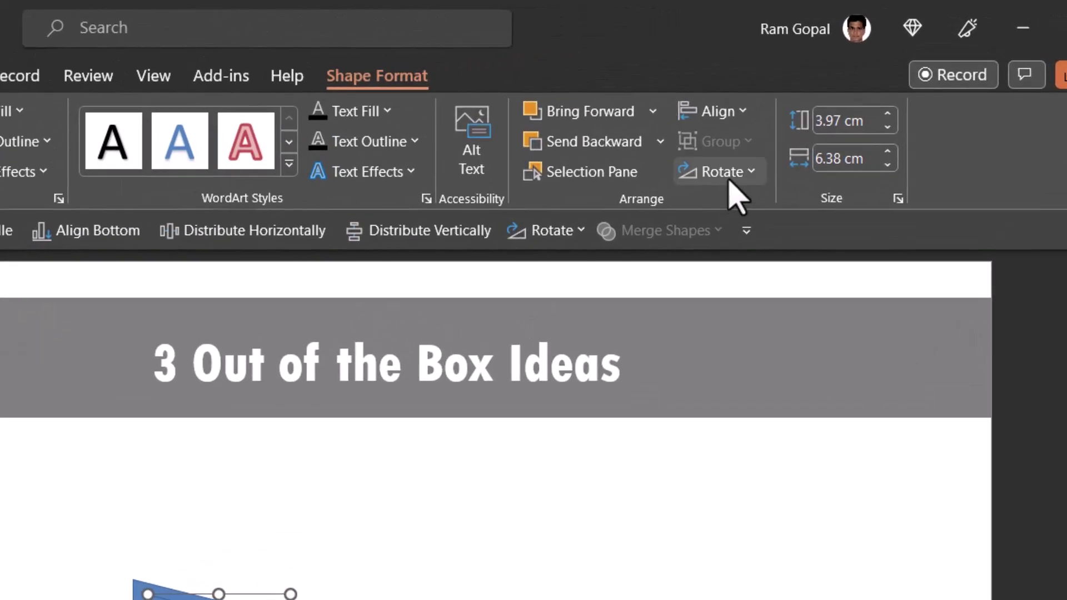
click(811, 102)
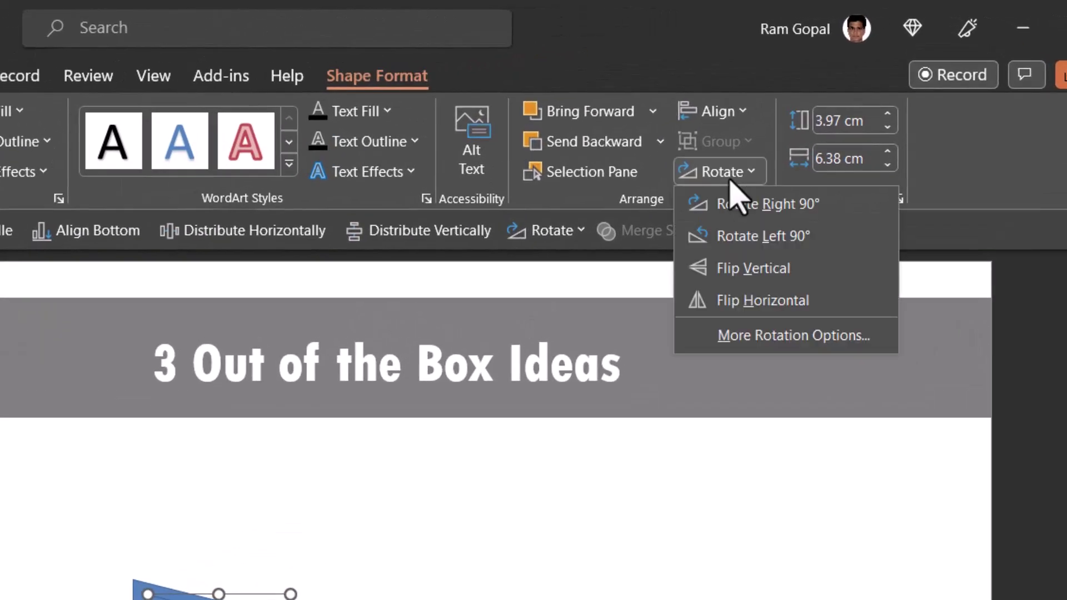
click(728, 301)
drag(419, 461, 485, 459)
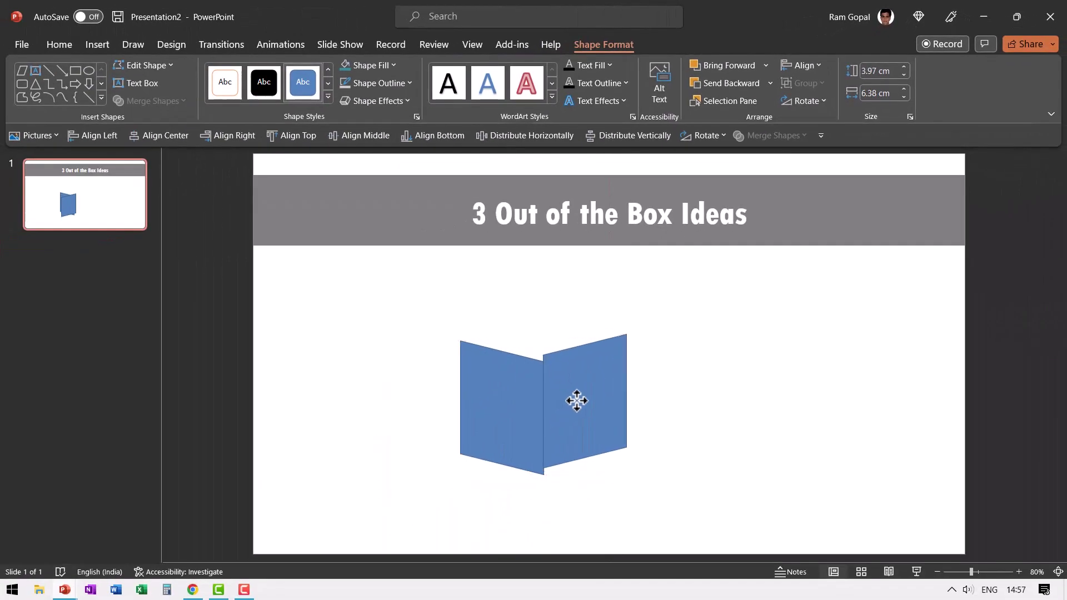
drag(576, 400, 571, 408)
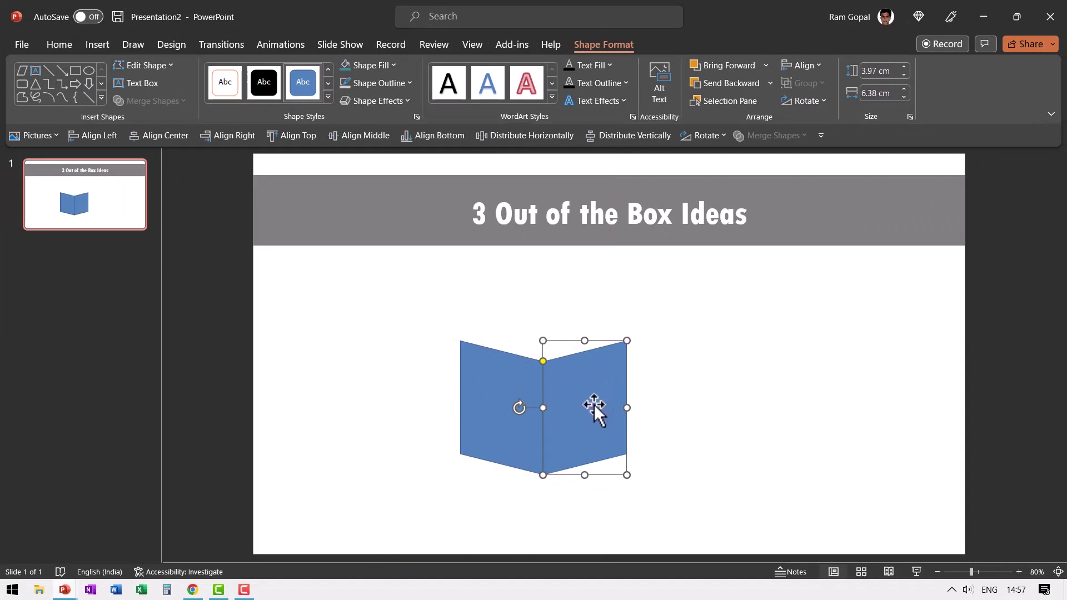
Add a third panel as the cube's face and send overlapping panels to back to complete the cube
key(ctrl+d)
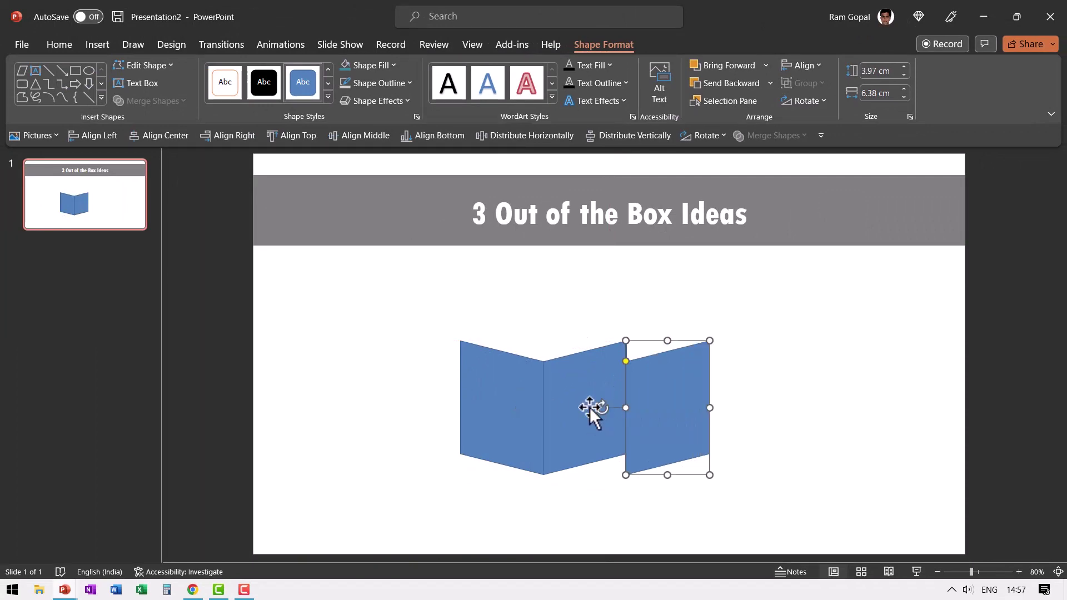
drag(669, 395, 501, 377)
right_click(505, 375)
click(579, 355)
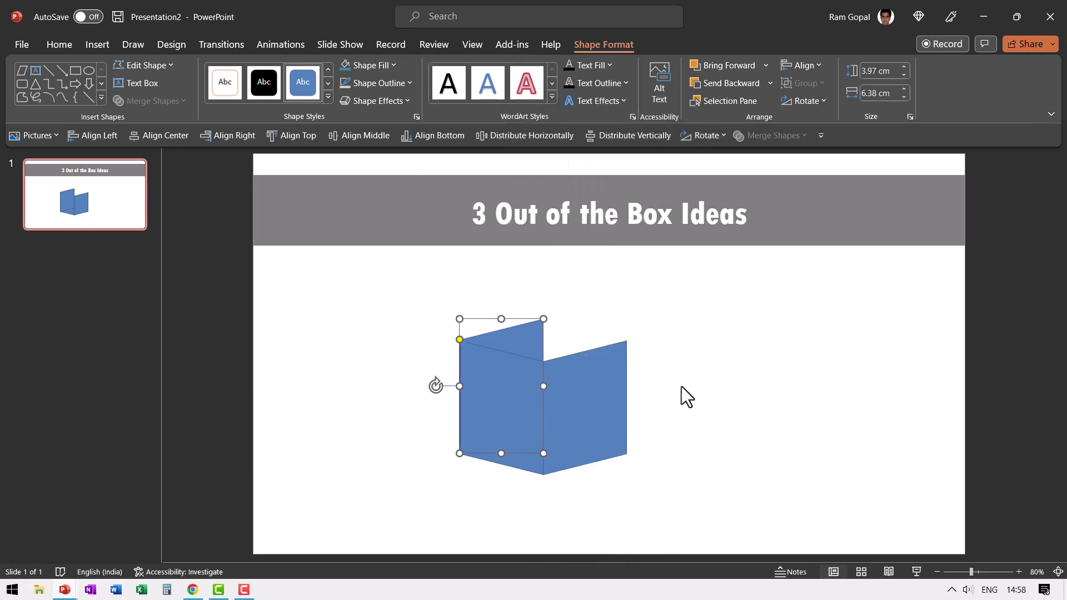
click(511, 394)
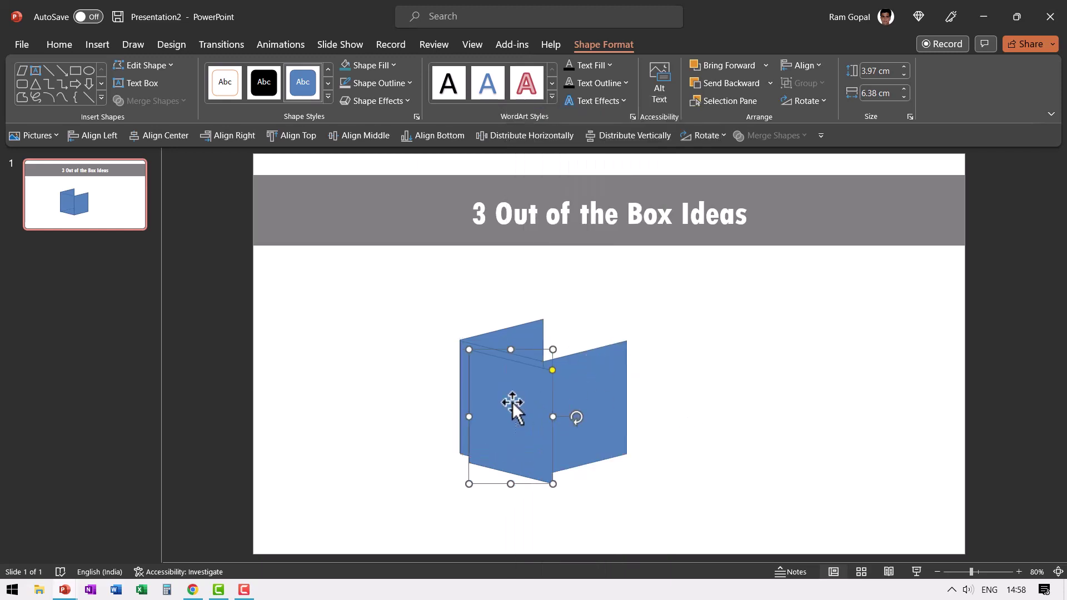
drag(512, 401, 584, 368)
right_click(584, 368)
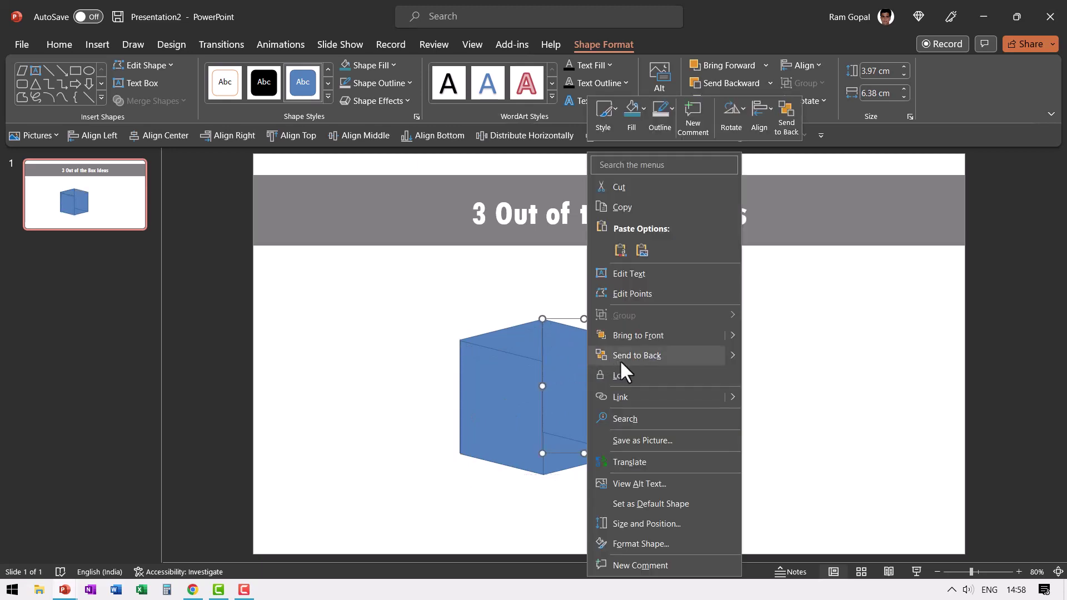
click(640, 356)
click(715, 392)
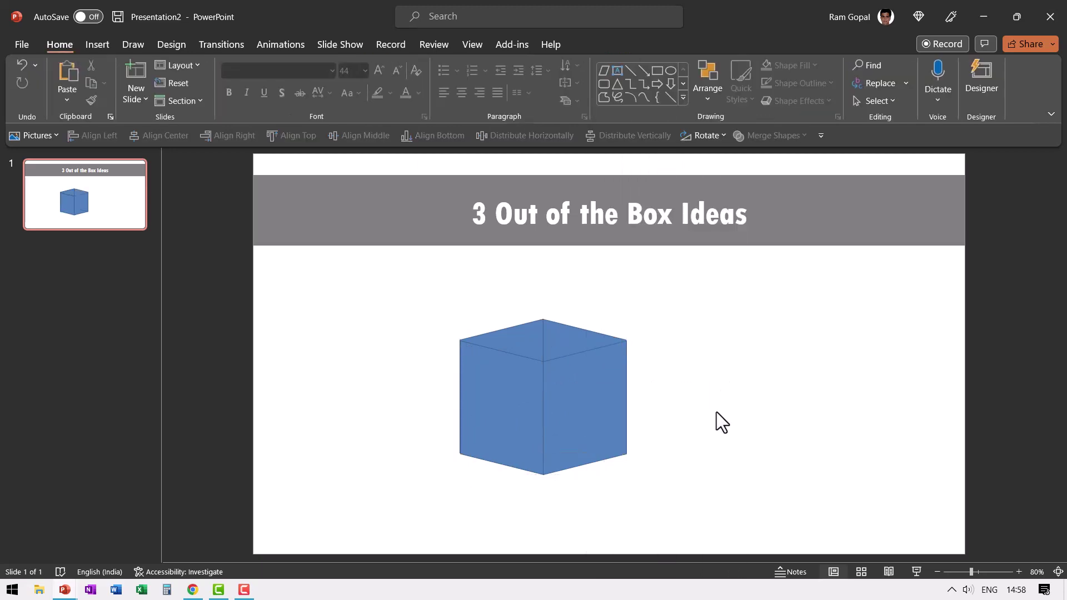
Fill the right face light teal, the left face dark teal, and the top Aqua, Accent 5, Darker 25%
click(598, 399)
click(367, 65)
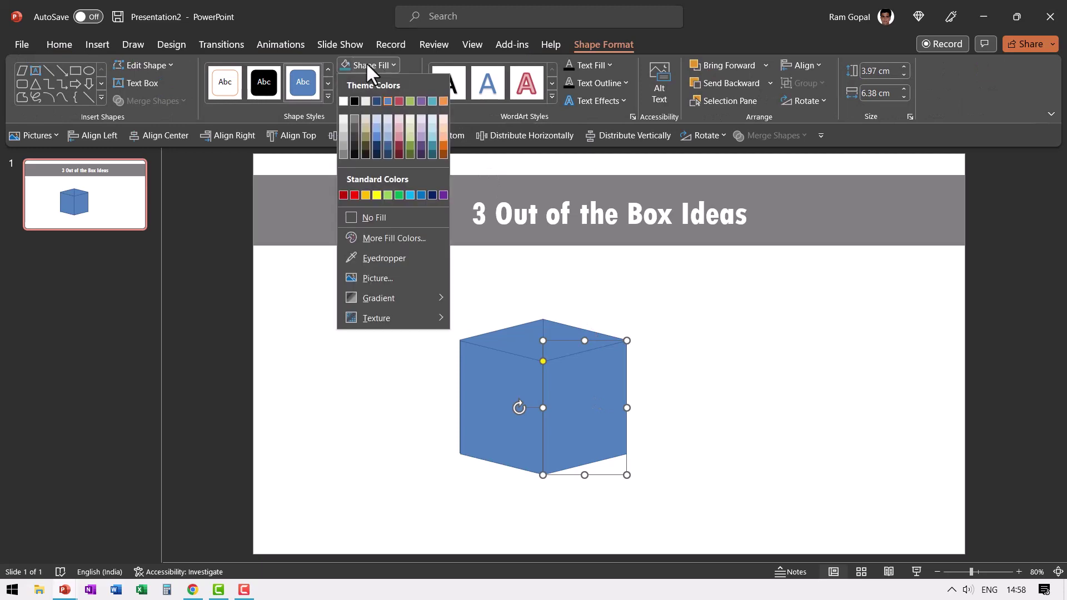
click(432, 101)
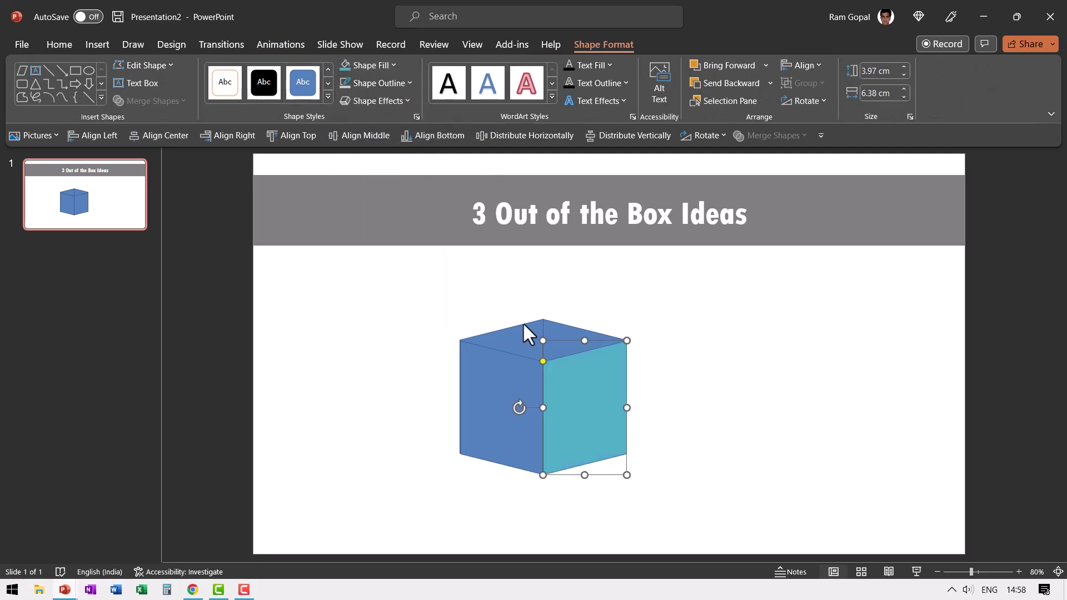
click(498, 378)
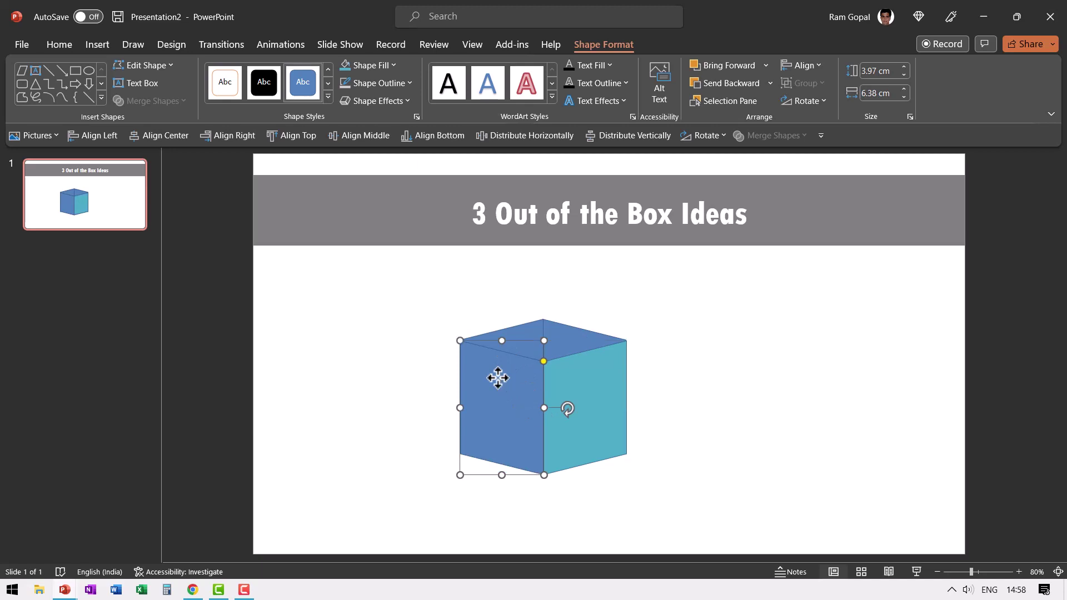
shift+click(592, 341)
click(379, 65)
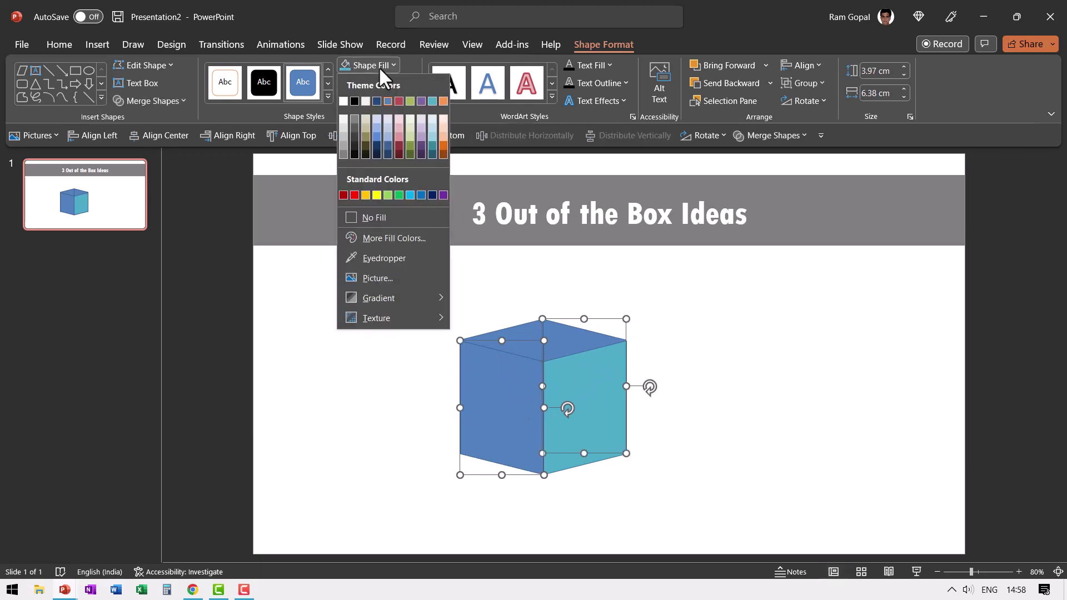
click(432, 154)
click(506, 330)
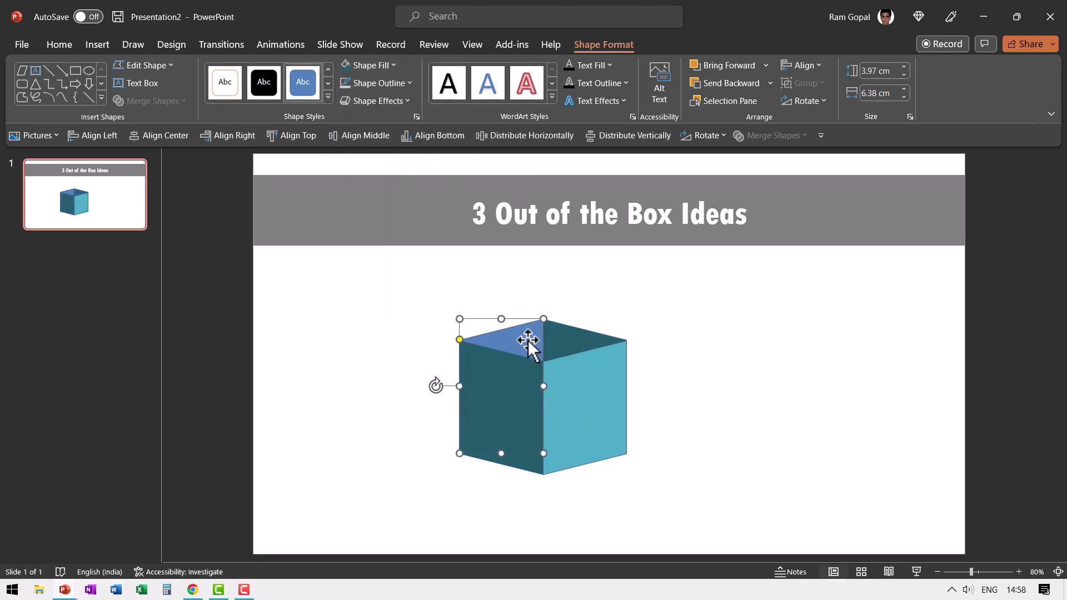
click(371, 65)
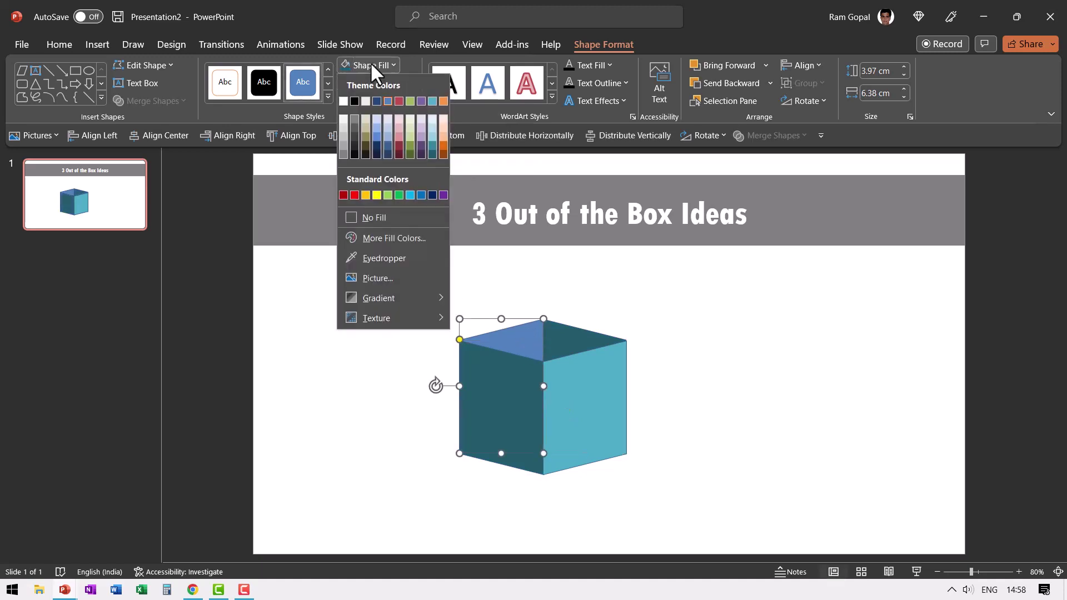
click(432, 145)
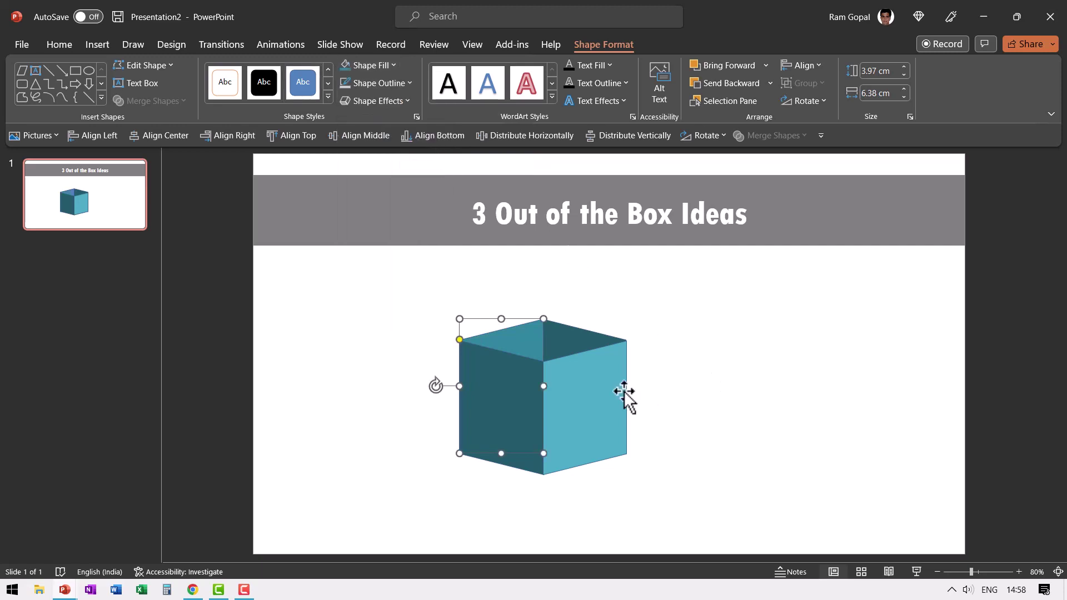
drag(707, 502, 343, 283)
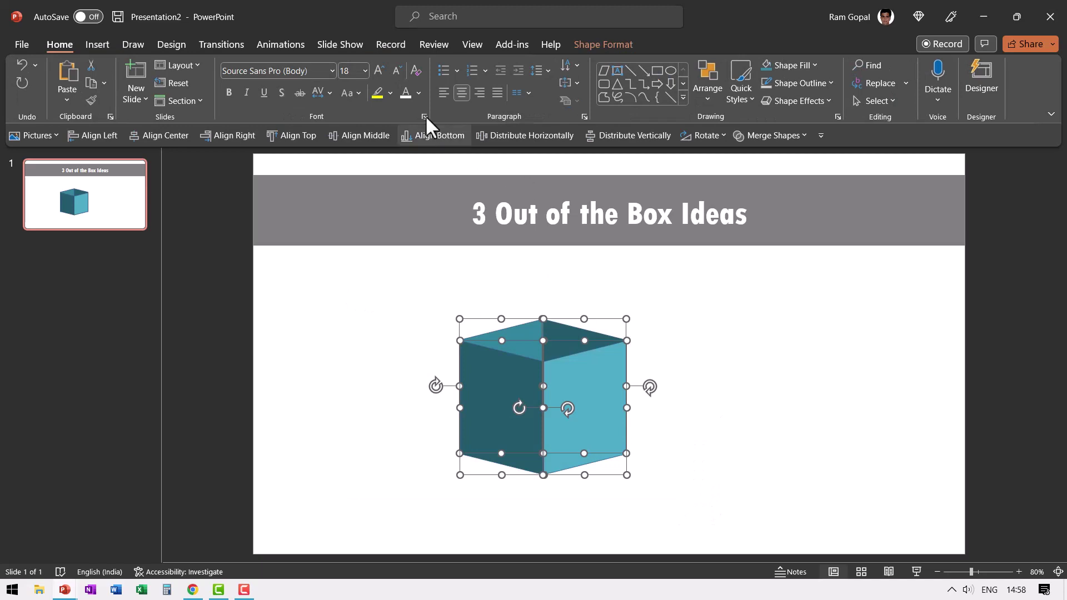
Set the cube faces to No Outline and group them with Ctrl+G
click(789, 85)
click(812, 235)
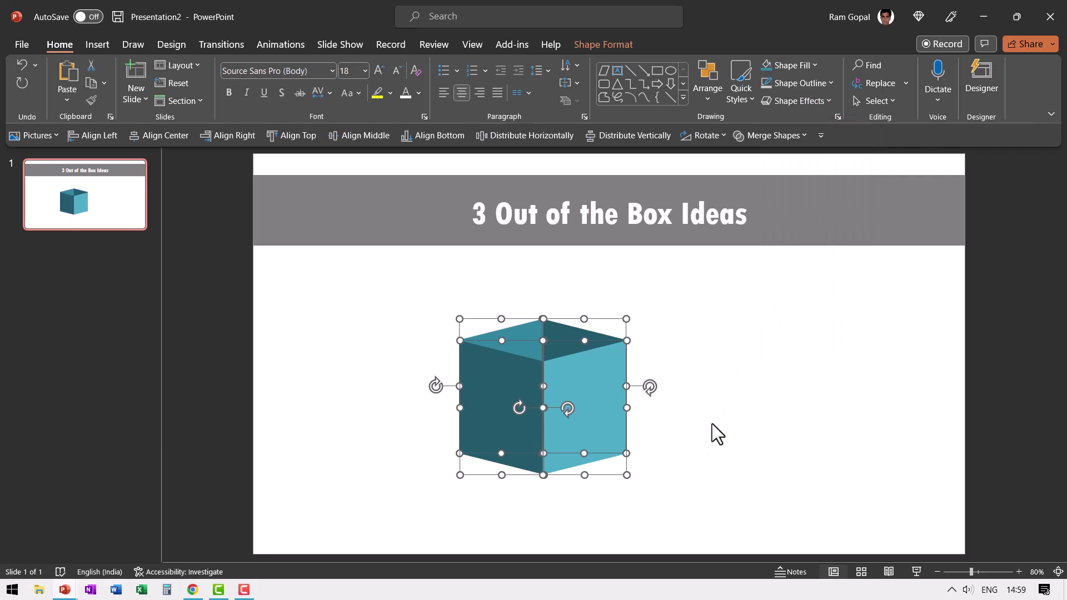
key(ctrl+g)
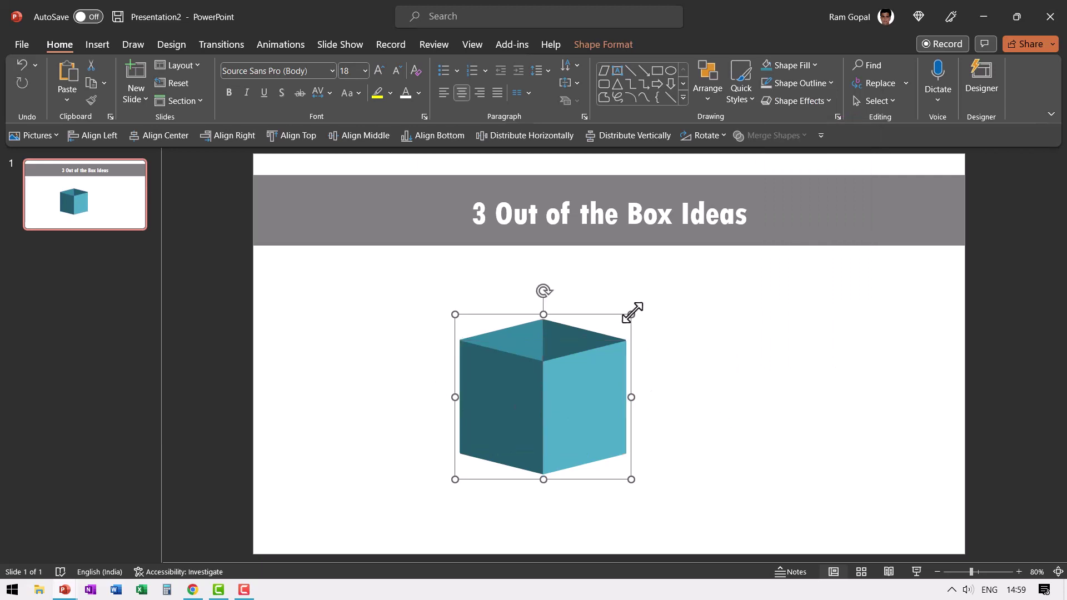
Shrink the grouped cube and move it to the lower left of the slide
drag(631, 315, 557, 361)
drag(542, 431, 414, 439)
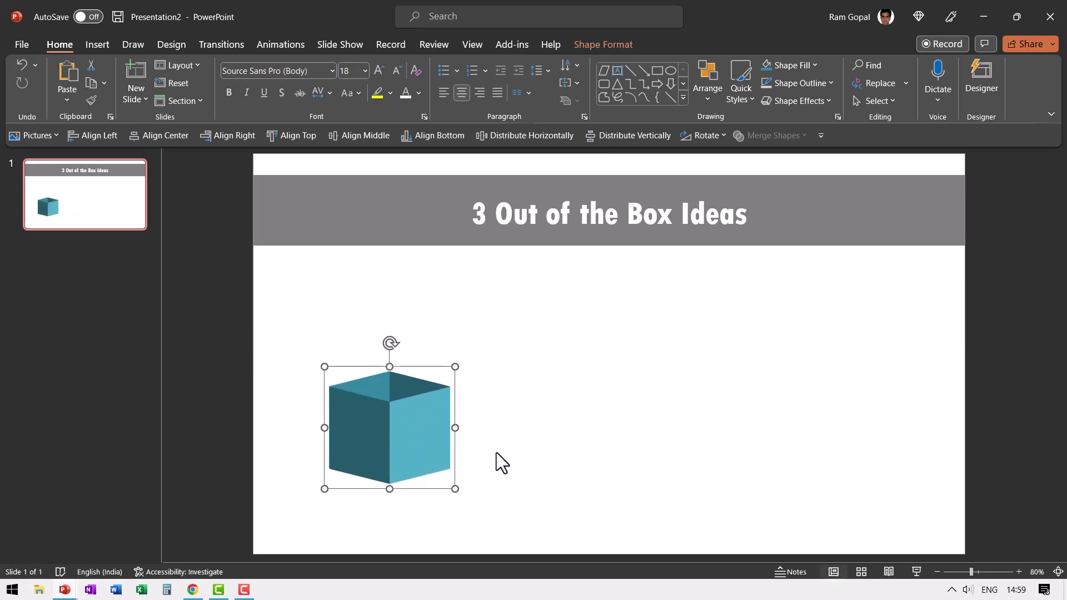
right_click(398, 416)
mouse_move(471, 222)
click(607, 266)
click(624, 417)
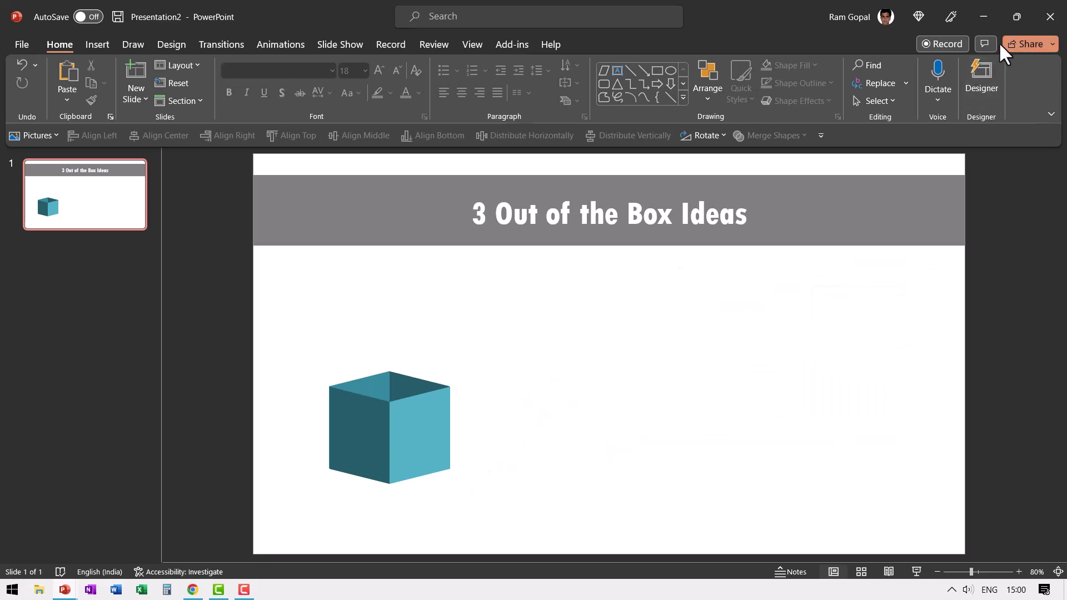
Deselect the slide and switch to the browser showing the Pixabay sphere image
click(625, 468)
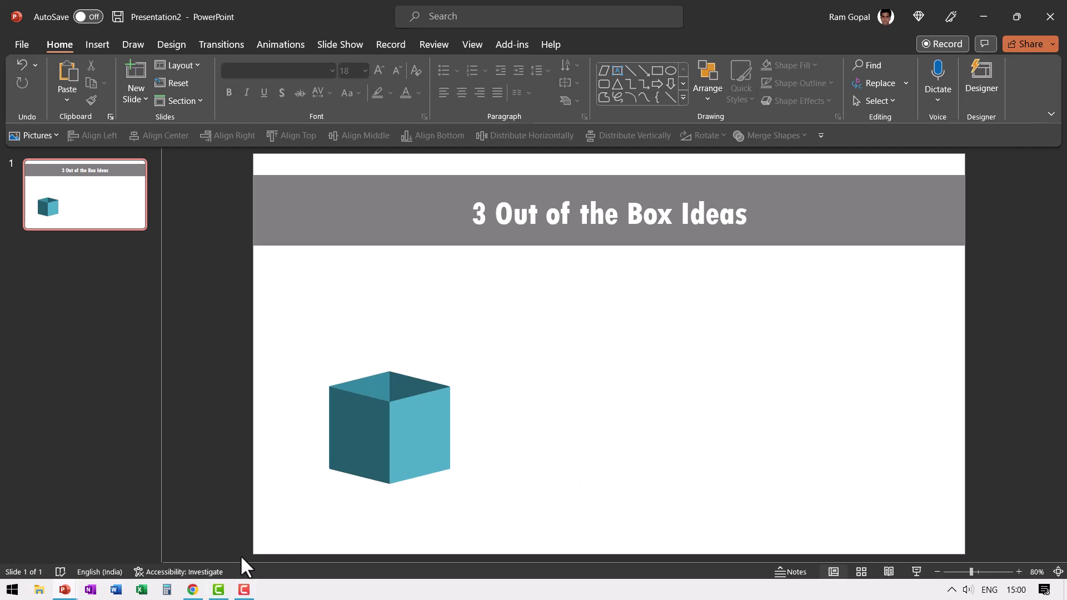
click(192, 589)
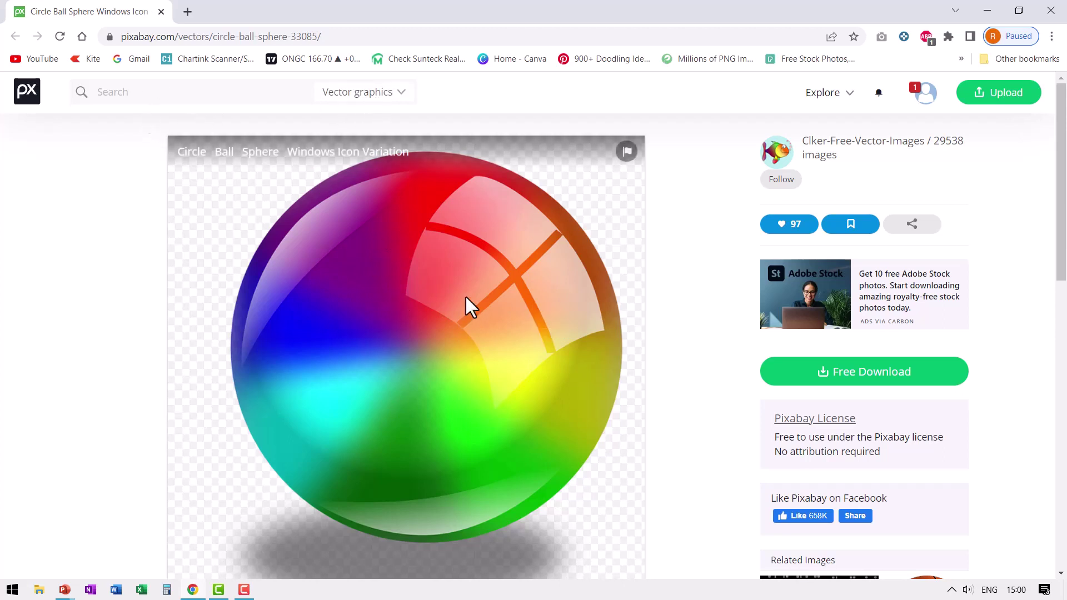
Download the sphere as a 1829×1920 PNG and show it in its folder
click(874, 375)
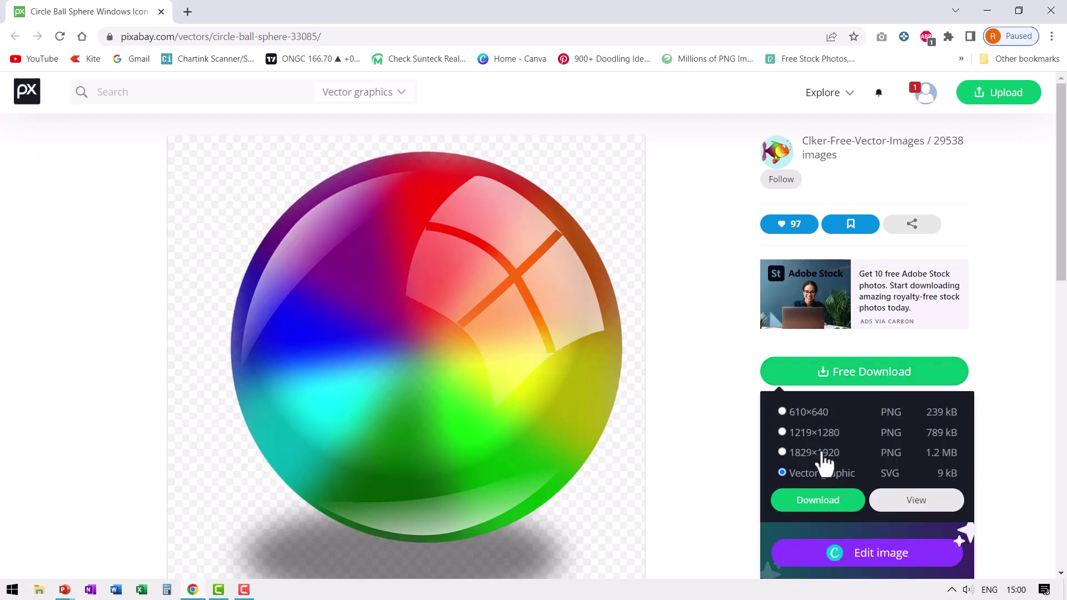
click(821, 501)
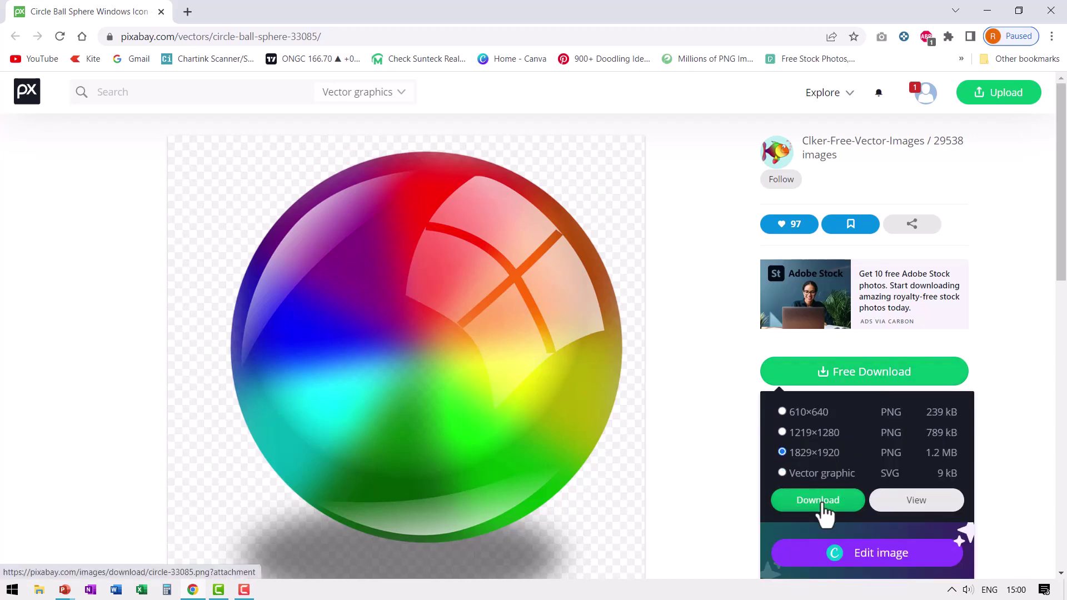
click(148, 560)
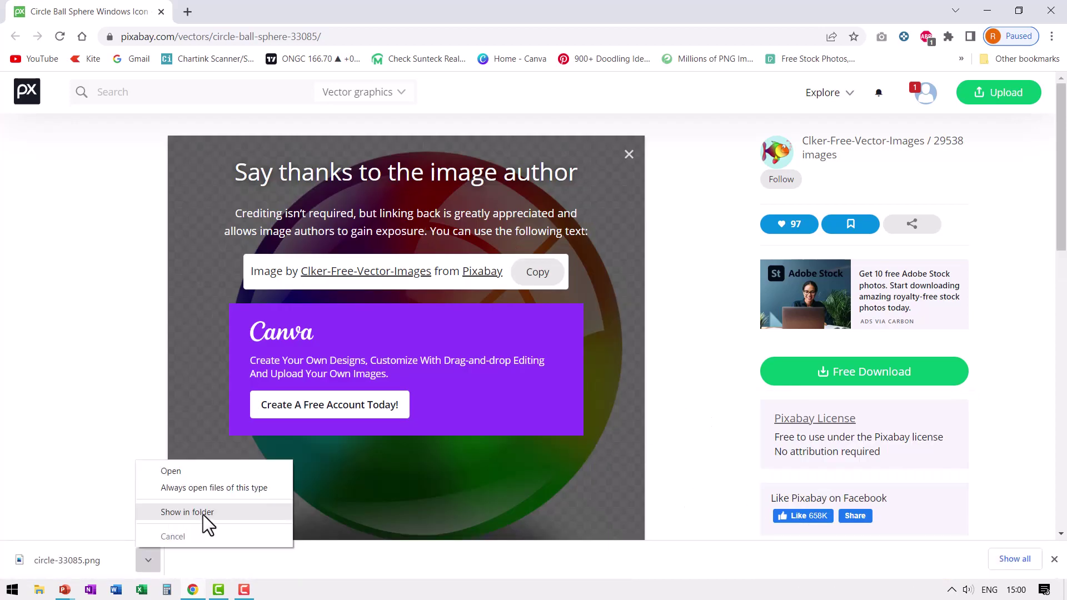
click(202, 515)
Copy circle-33085.png and return to the presentation slide's paste options
right_click(365, 176)
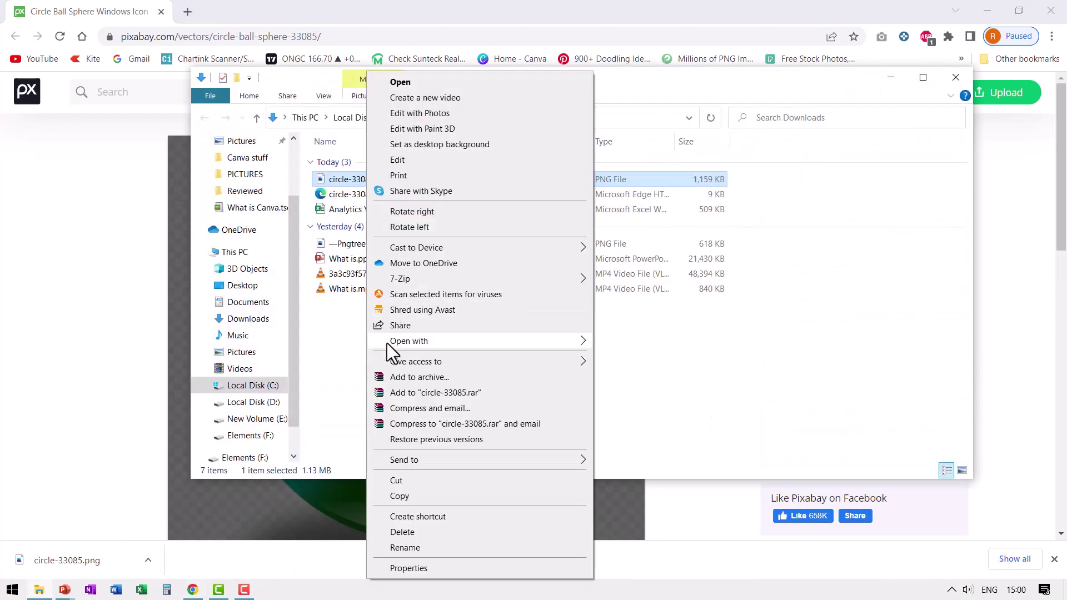
click(404, 495)
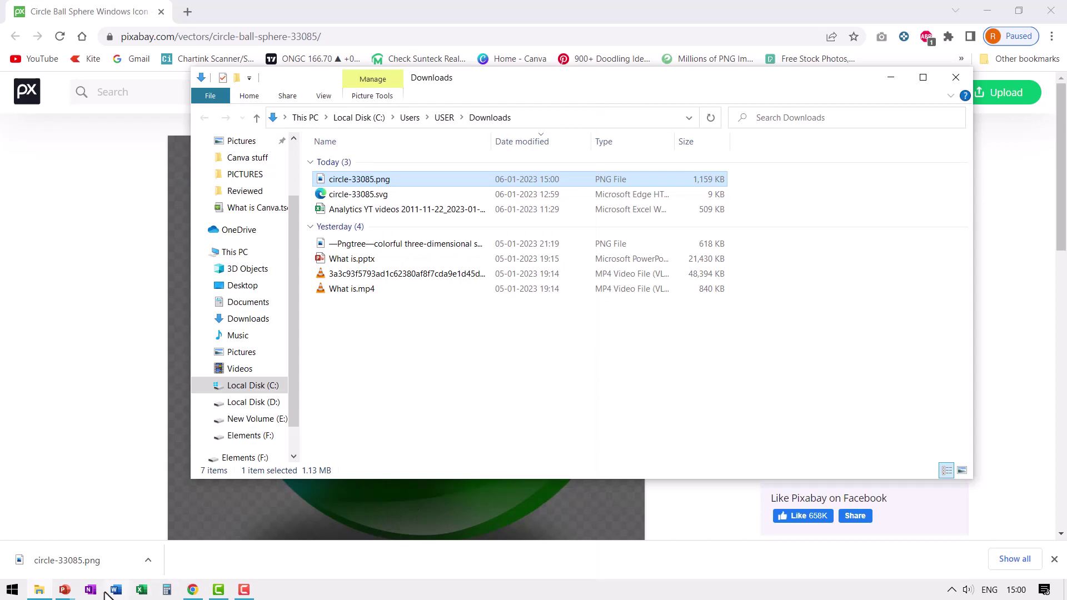
mouse_move(66, 590)
click(206, 552)
right_click(597, 366)
Paste the sphere picture and crop it to an Oval shape with a 1:1 aspect ratio
click(619, 427)
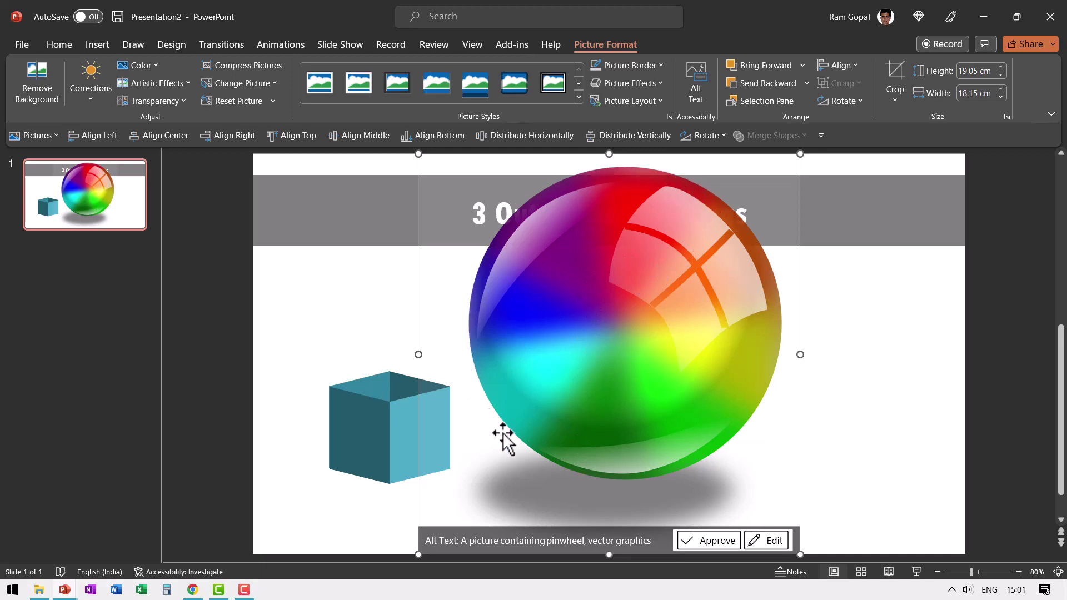
click(898, 95)
mouse_move(945, 142)
click(718, 189)
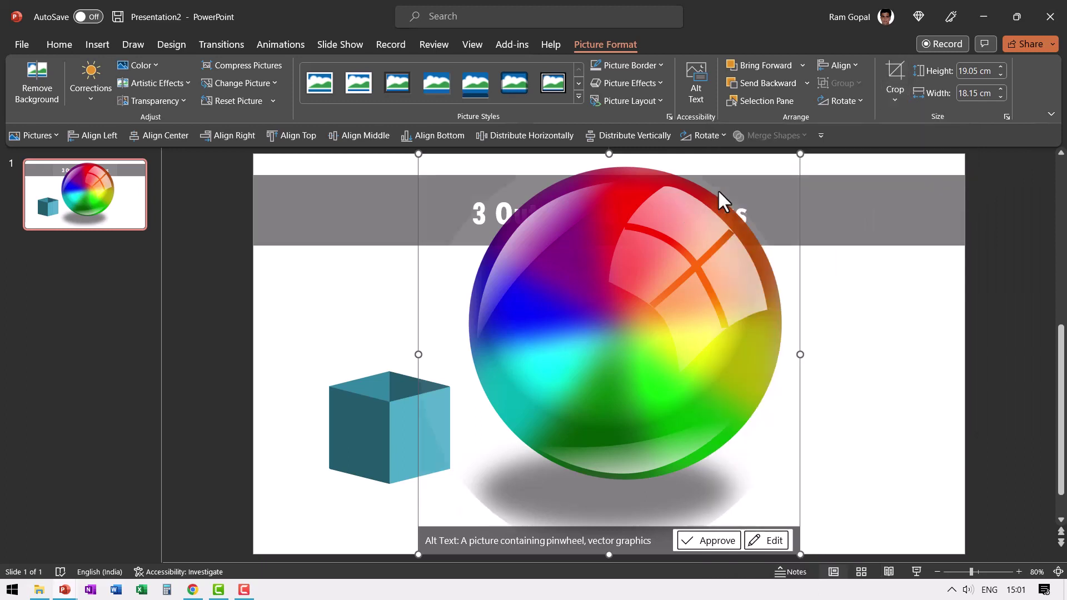
click(895, 96)
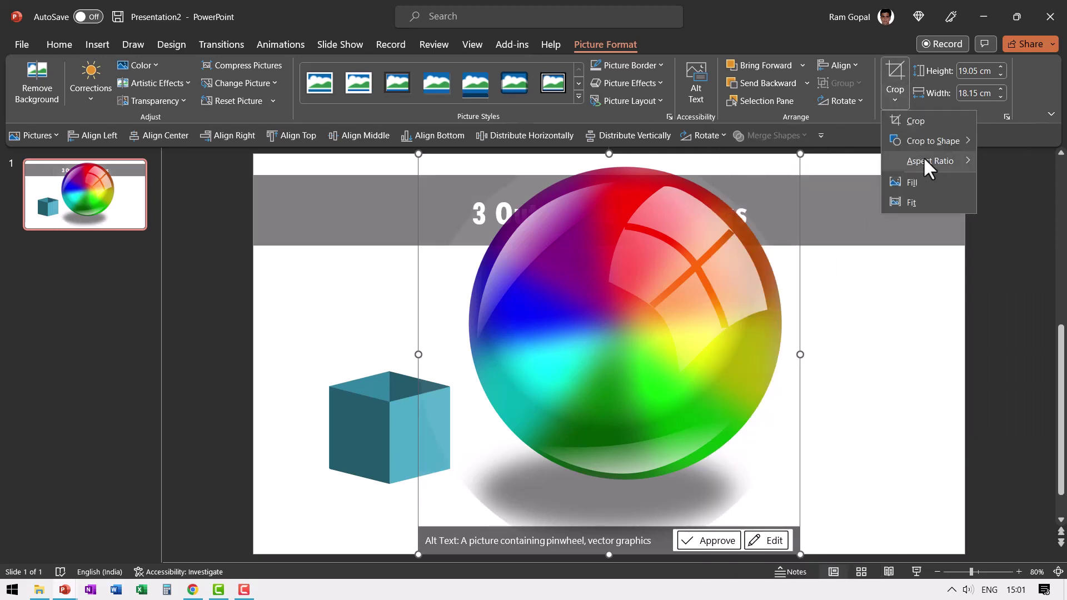
mouse_move(932, 161)
click(1005, 182)
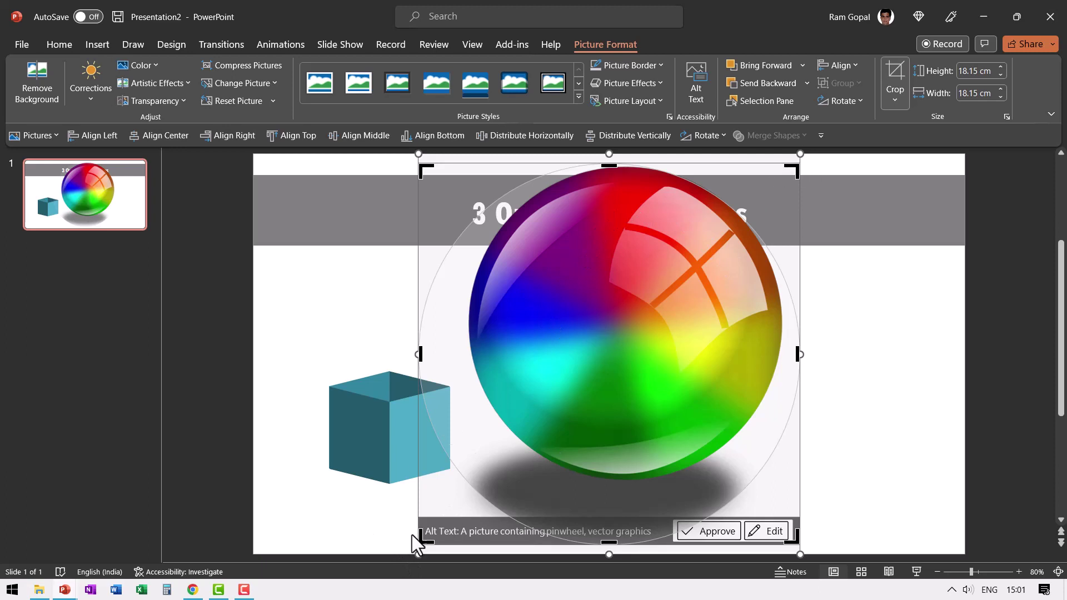
Tighten the circular crop around the ball to 14.87 cm
drag(422, 532, 520, 483)
drag(612, 269, 620, 270)
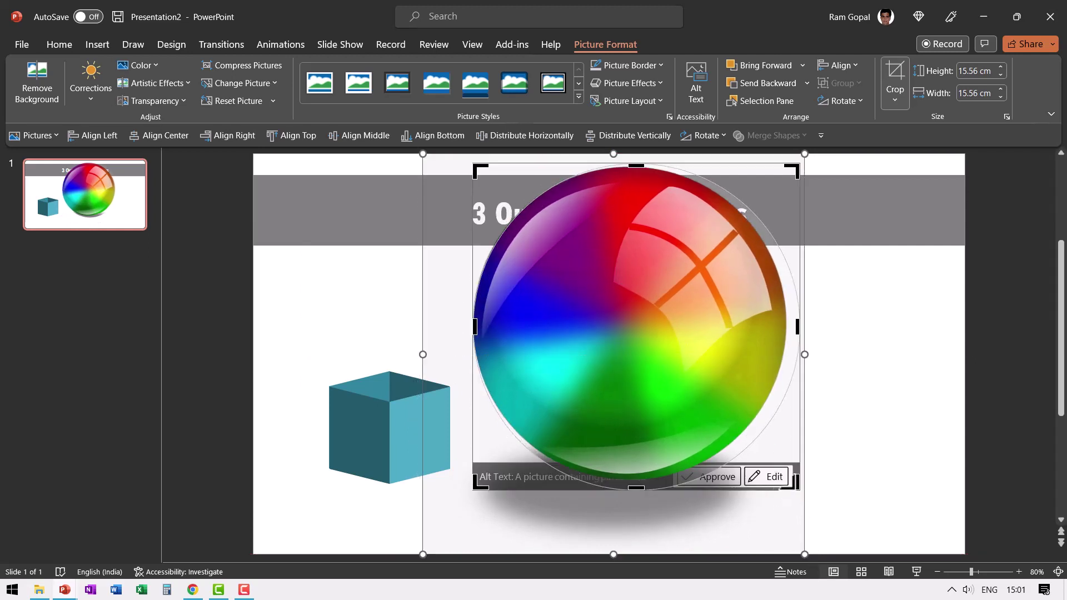
drag(794, 482, 782, 470)
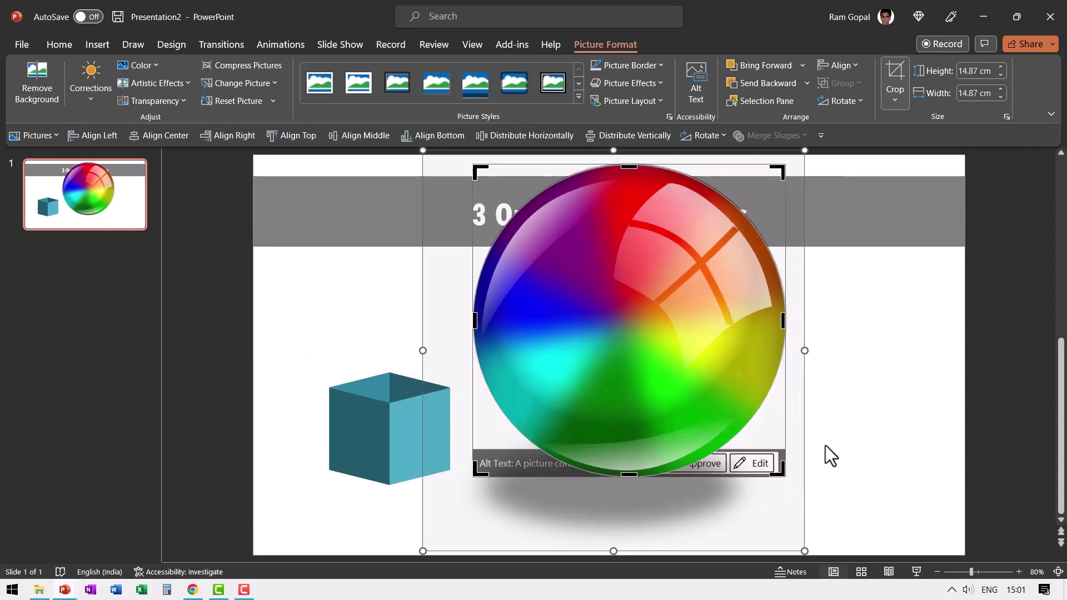
Finish cropping, then shrink the sphere to 2.57 × 2.57 cm over the cube's front
click(847, 392)
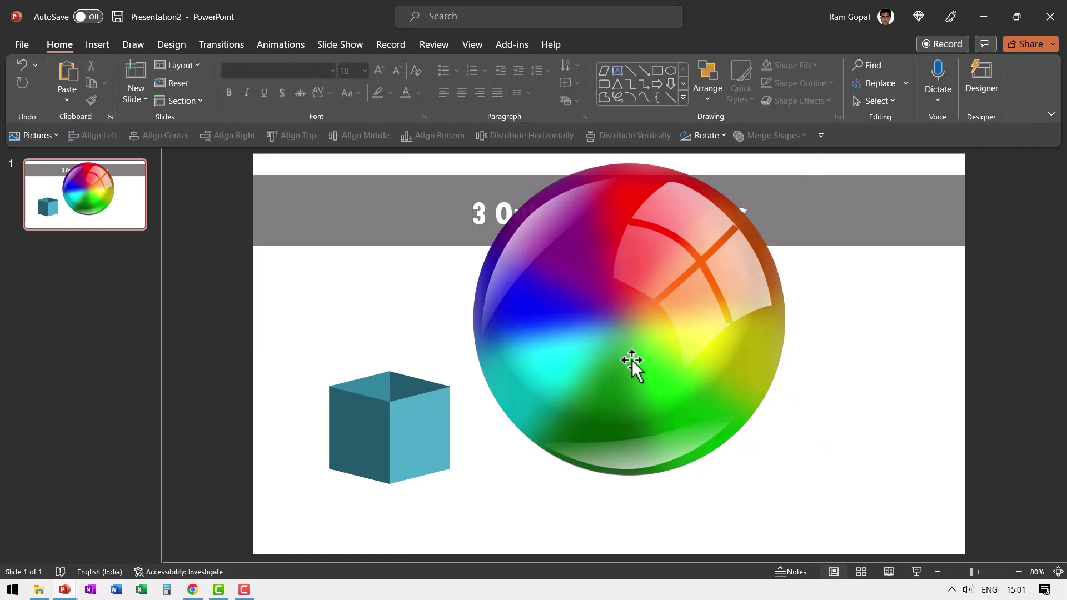
click(631, 359)
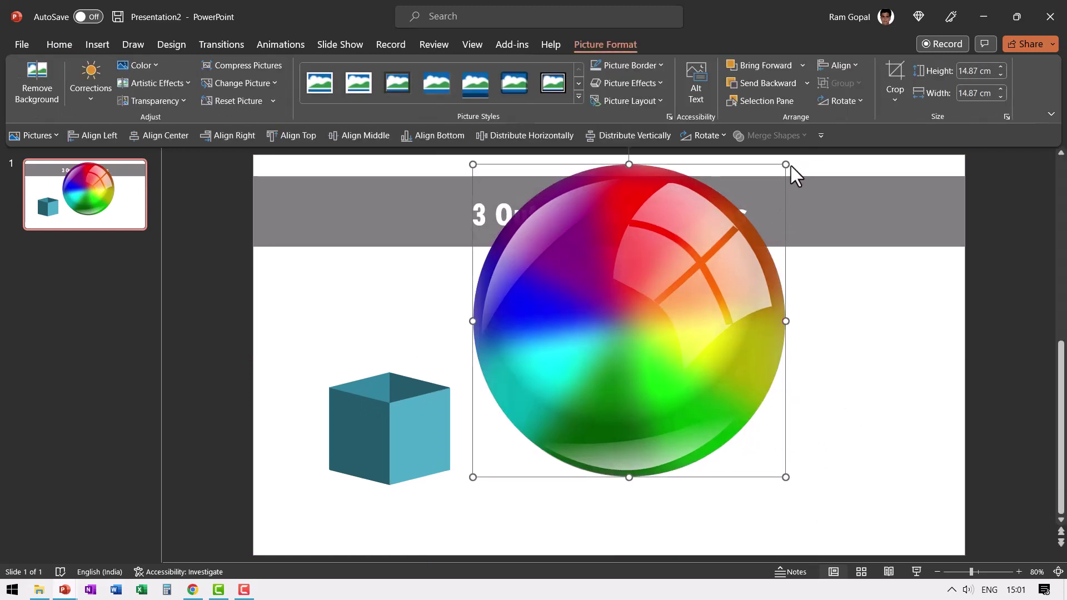
drag(787, 165, 373, 436)
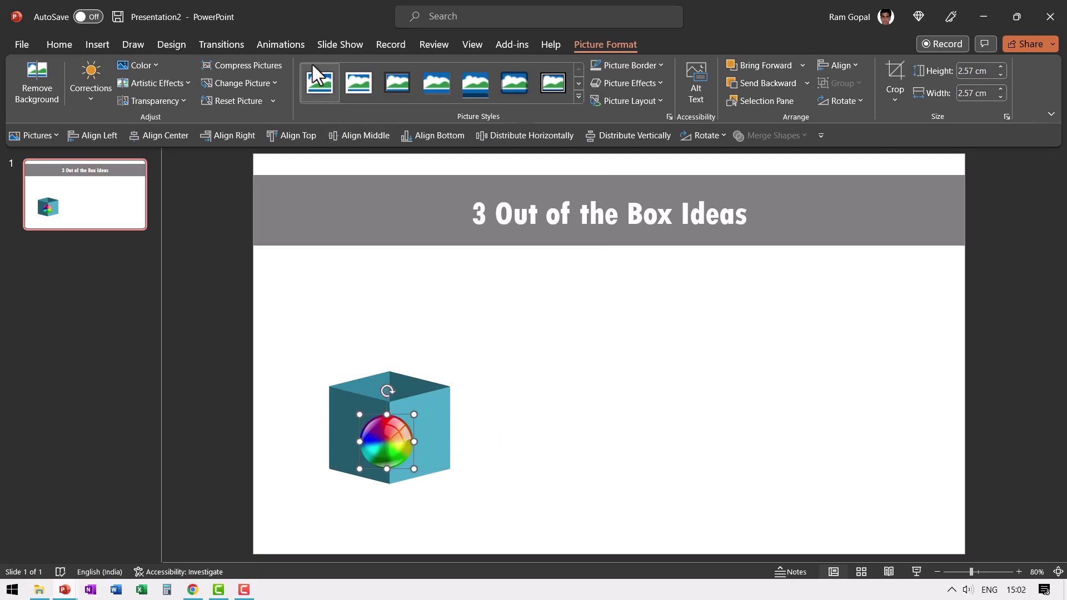
Apply a Lines motion path animation to the sphere with direction Up
click(287, 46)
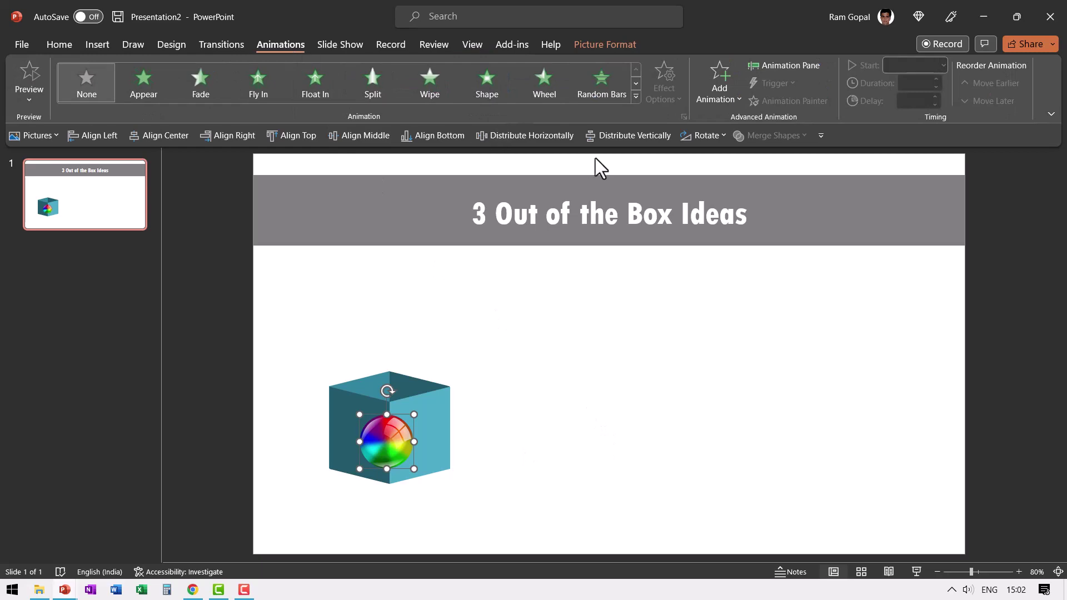
click(637, 96)
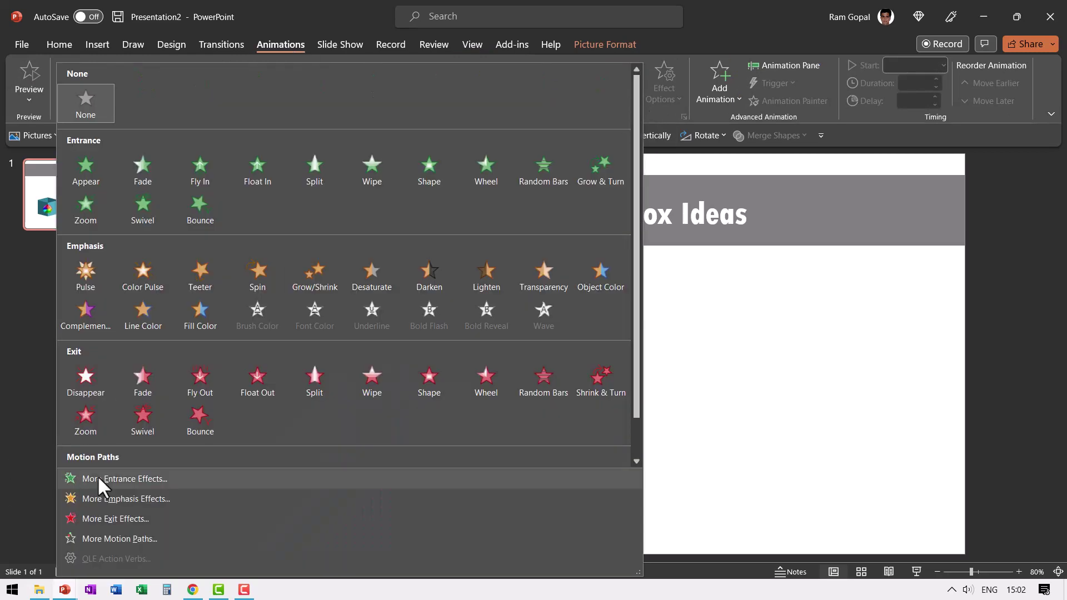
scroll(131, 433, down, 1)
click(85, 447)
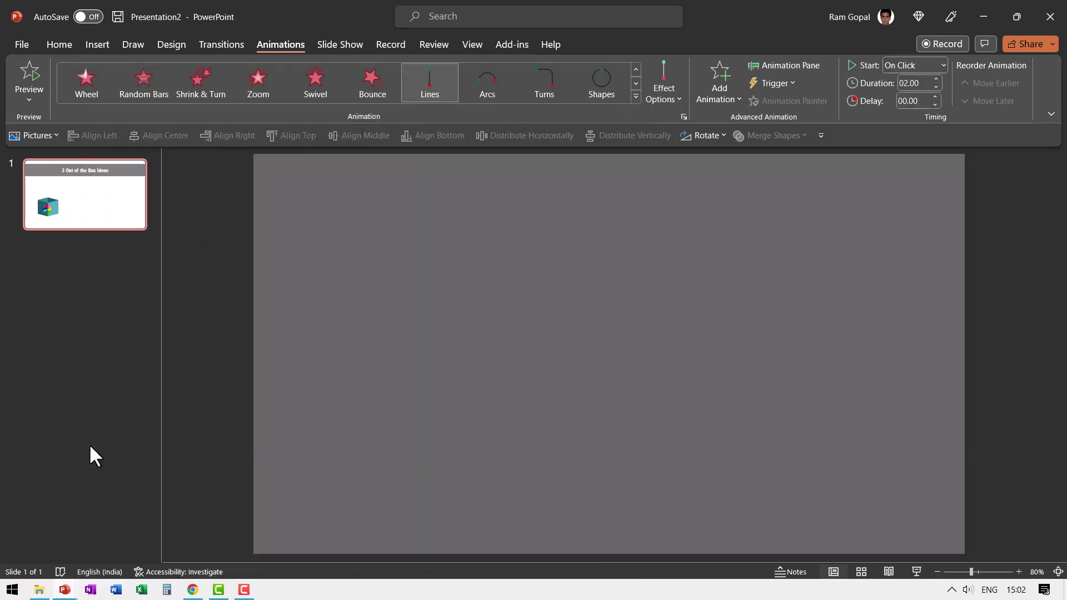
click(667, 81)
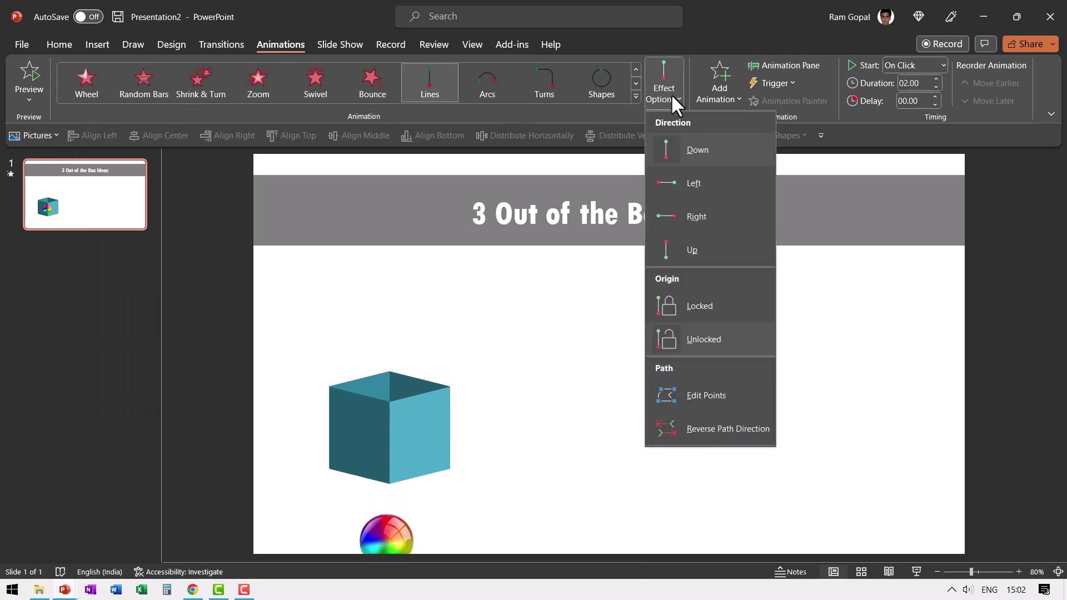
click(691, 248)
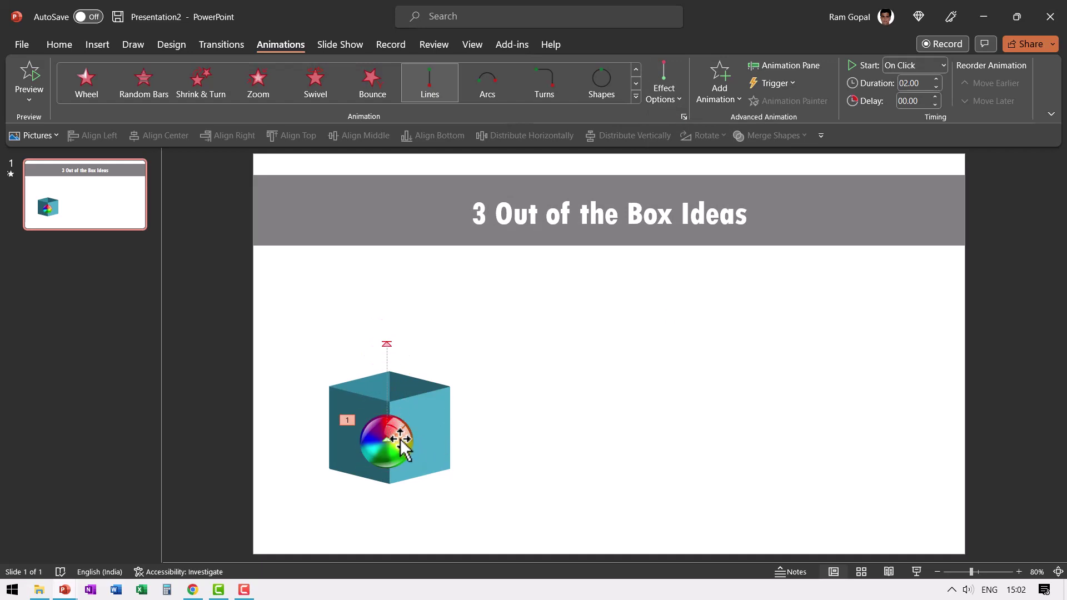
Select the cube's right and left faces and bring them to front over the sphere
click(421, 410)
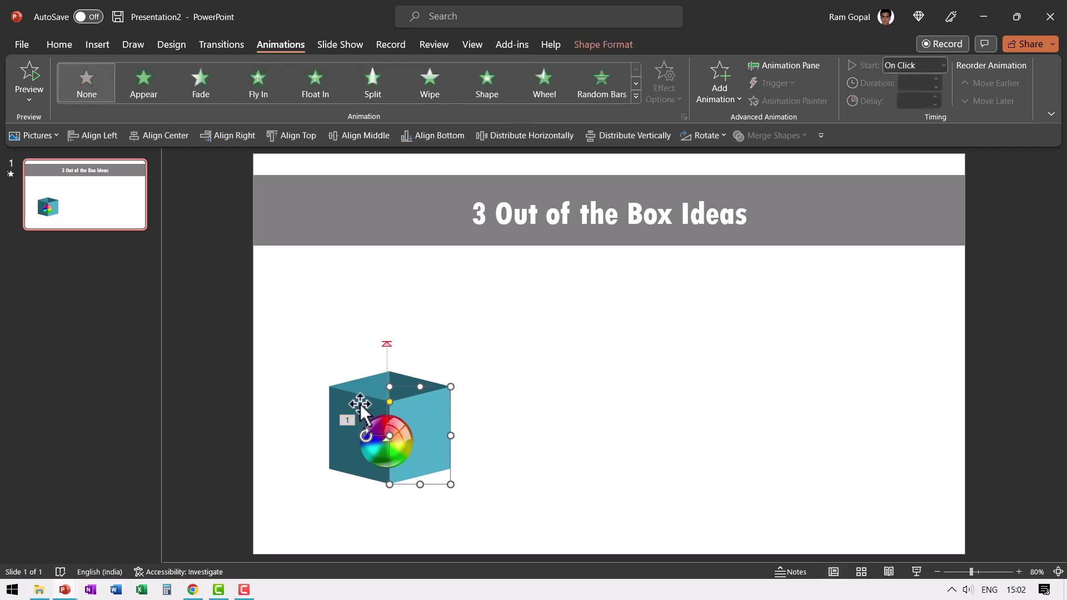
shift+click(362, 411)
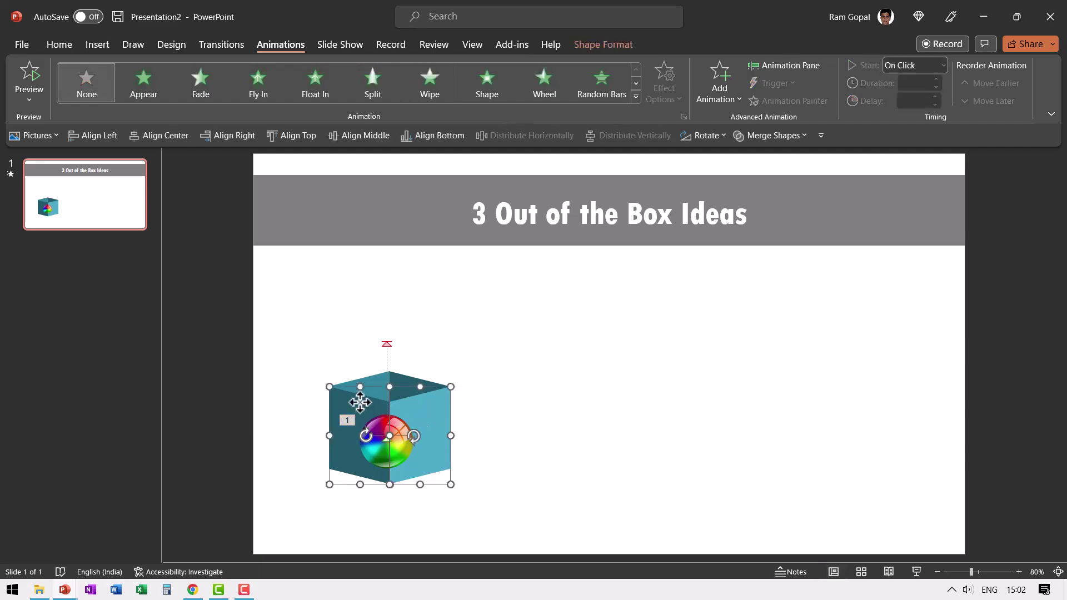
right_click(389, 394)
click(449, 209)
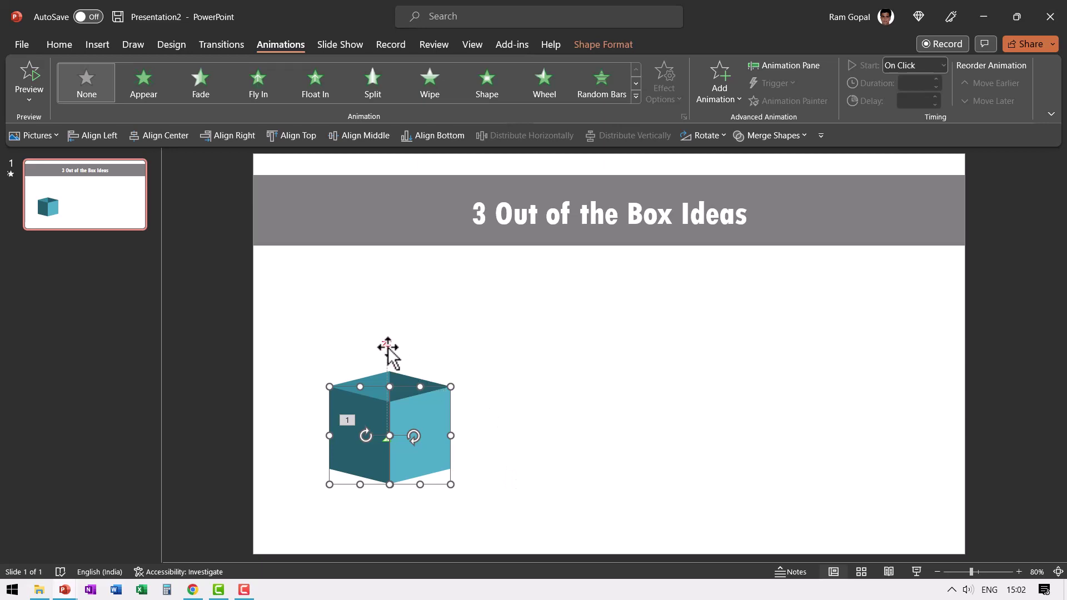
Add a number 1 text box in 36-pt Tw Cen MT Condensed Extra Bold above the cube
click(66, 47)
click(617, 70)
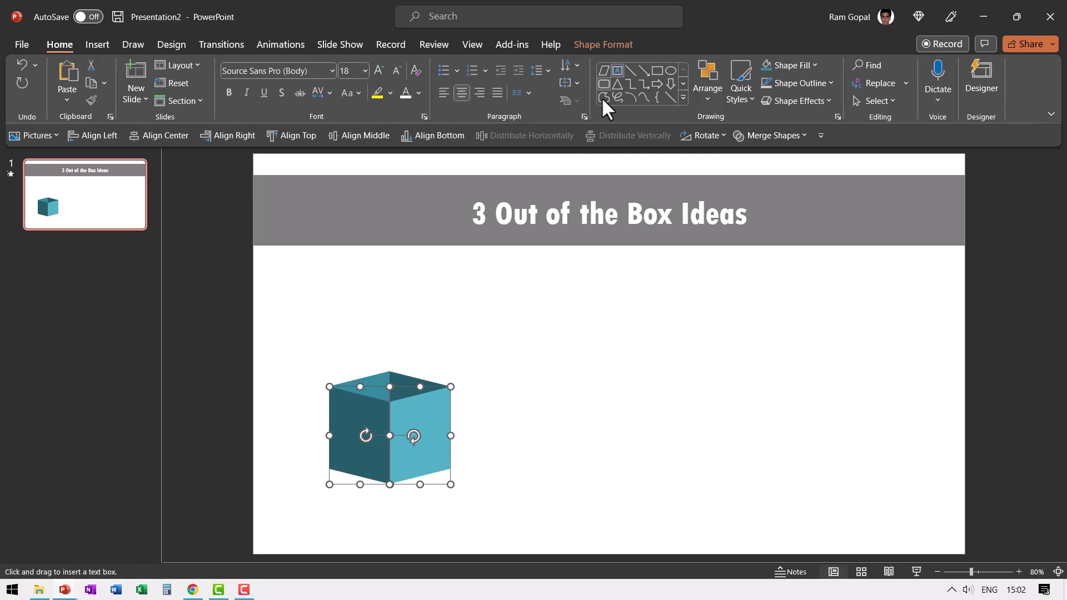
click(581, 343)
text(1)
click(600, 343)
click(332, 69)
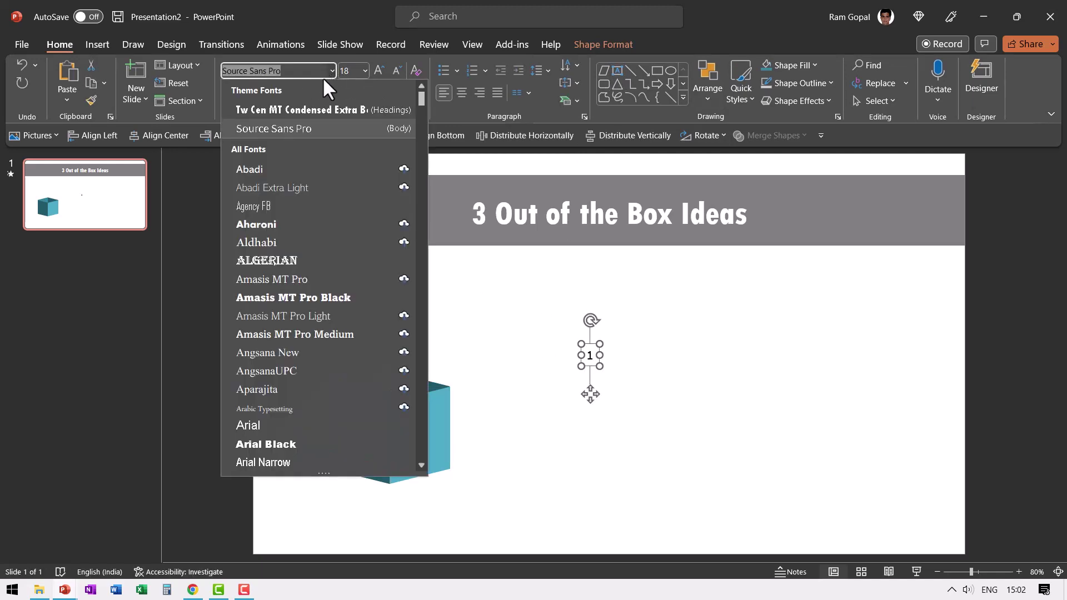
click(311, 106)
click(380, 69)
click(380, 69)
click(380, 69)
click(380, 69)
click(380, 69)
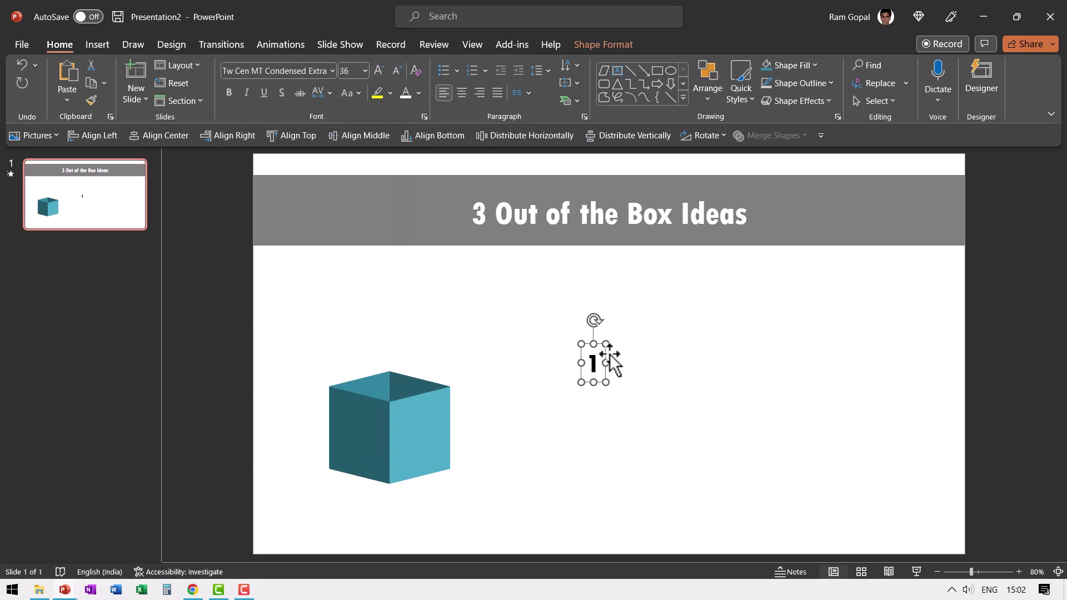
drag(606, 357, 402, 335)
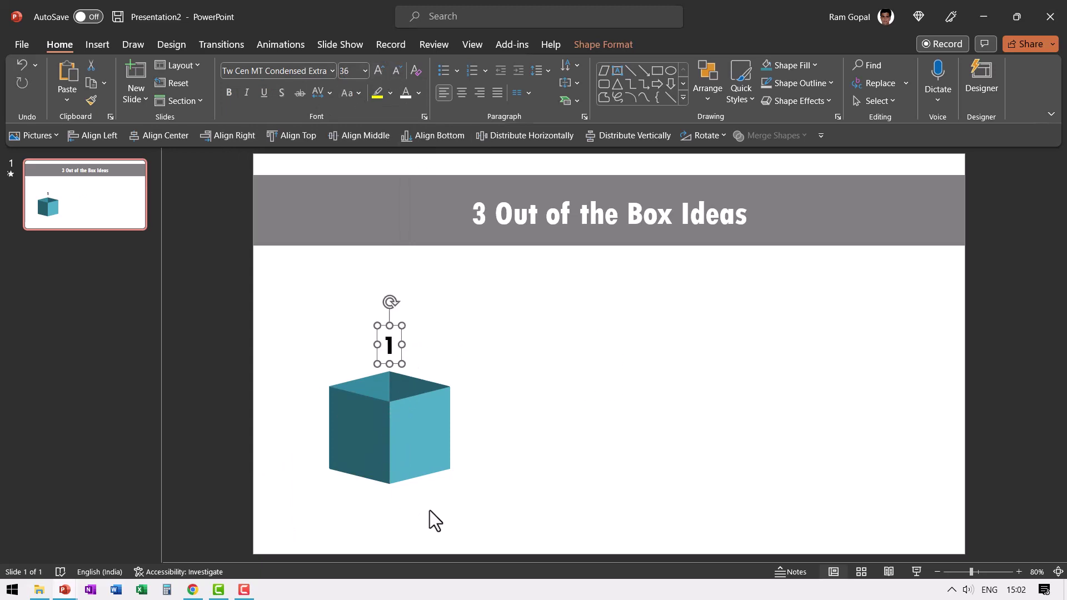
Move the sphere's motion path end point so it lines up under the number 1
drag(472, 512, 306, 393)
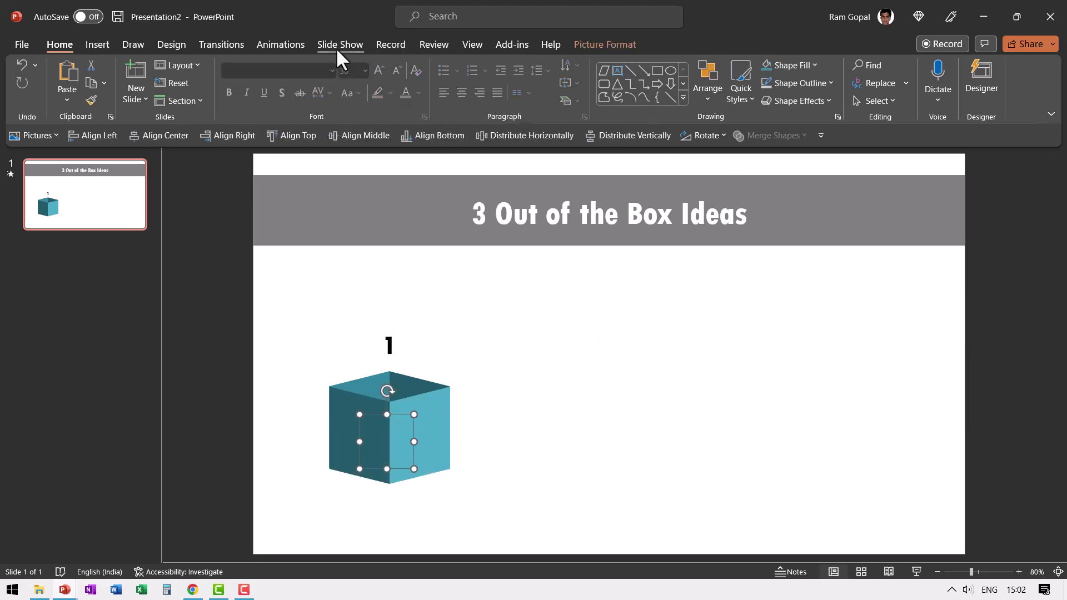
click(295, 46)
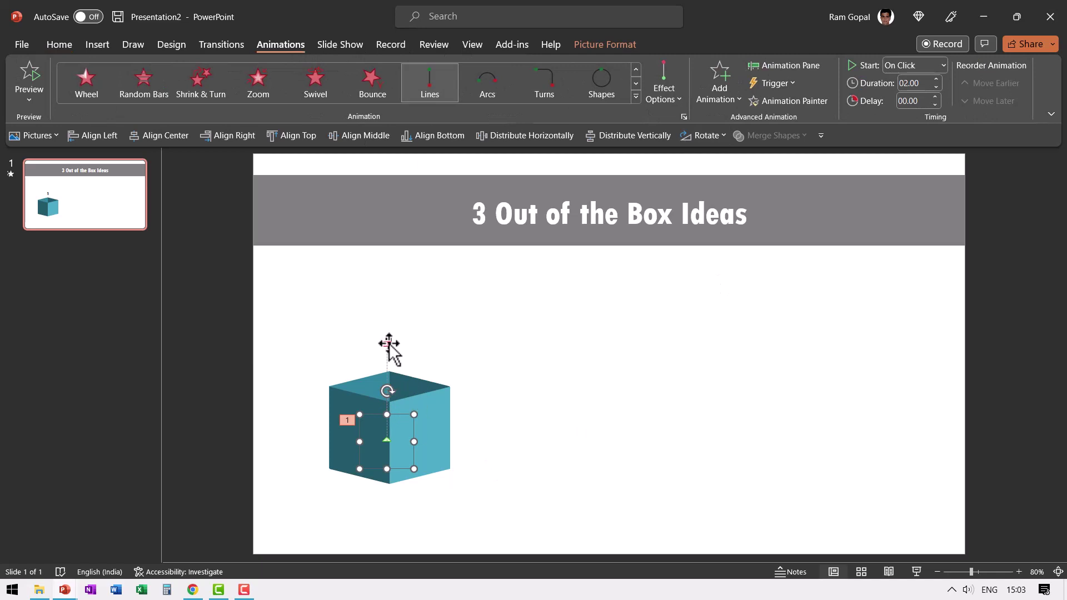
click(391, 337)
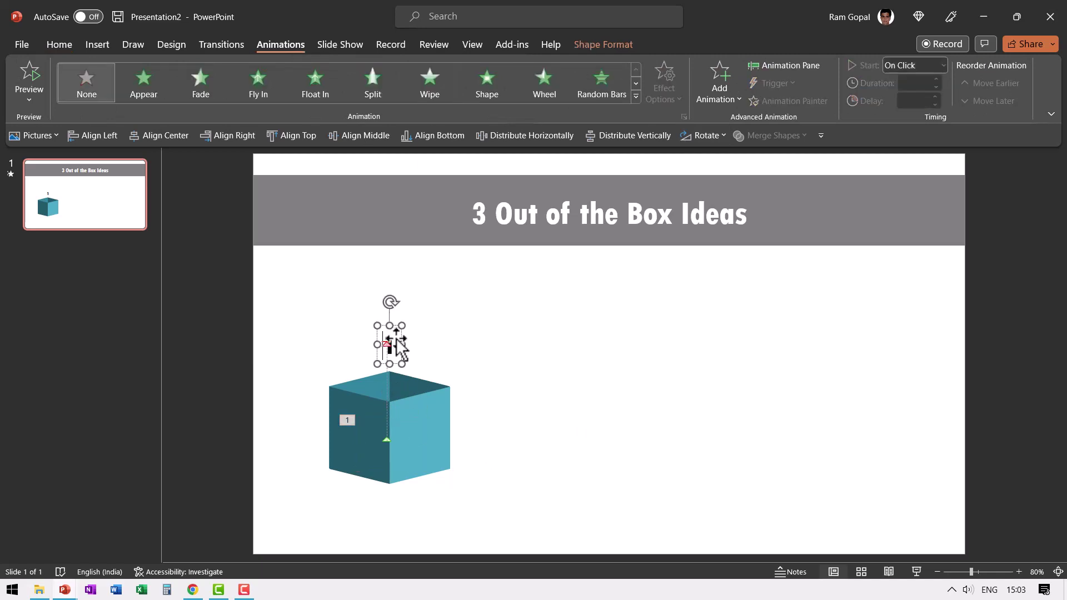
drag(401, 330, 398, 329)
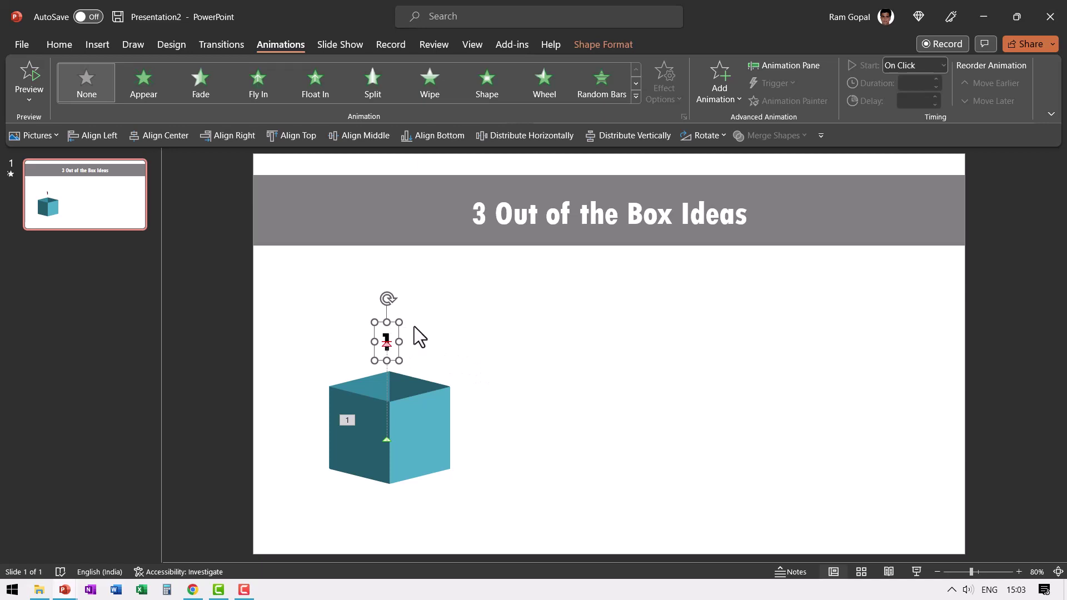
Undo the last change, bring the number 1 to the front, and preview the slide show
click(60, 44)
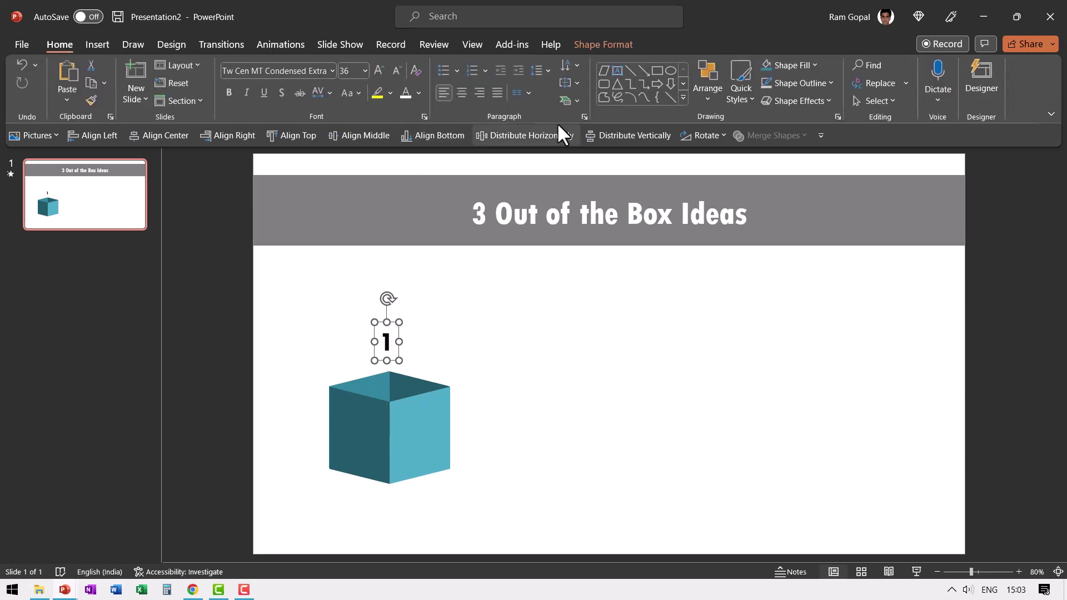
key(ctrl+z)
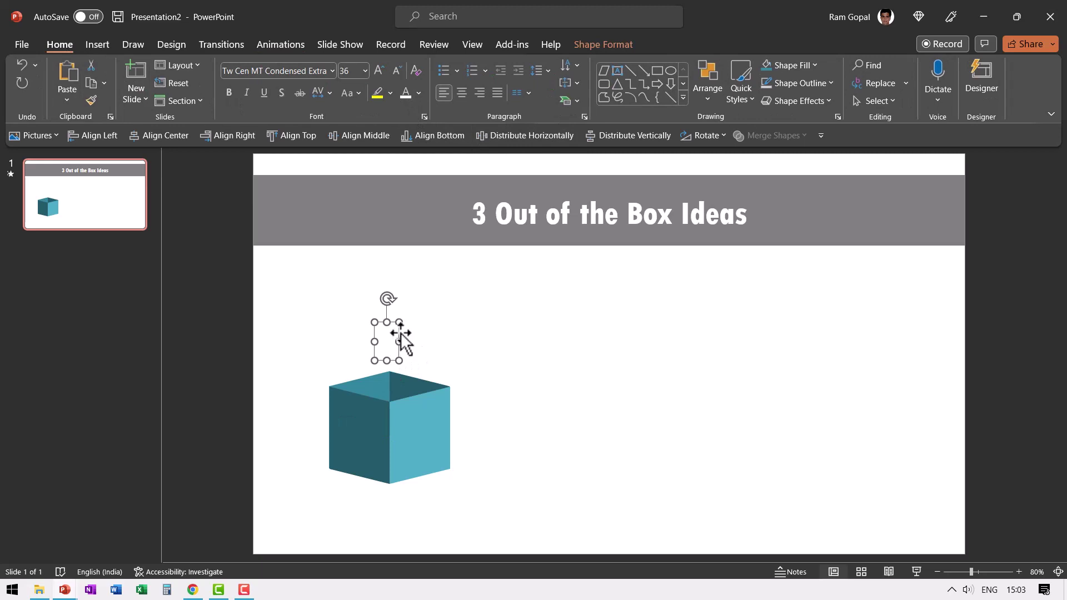
right_click(398, 332)
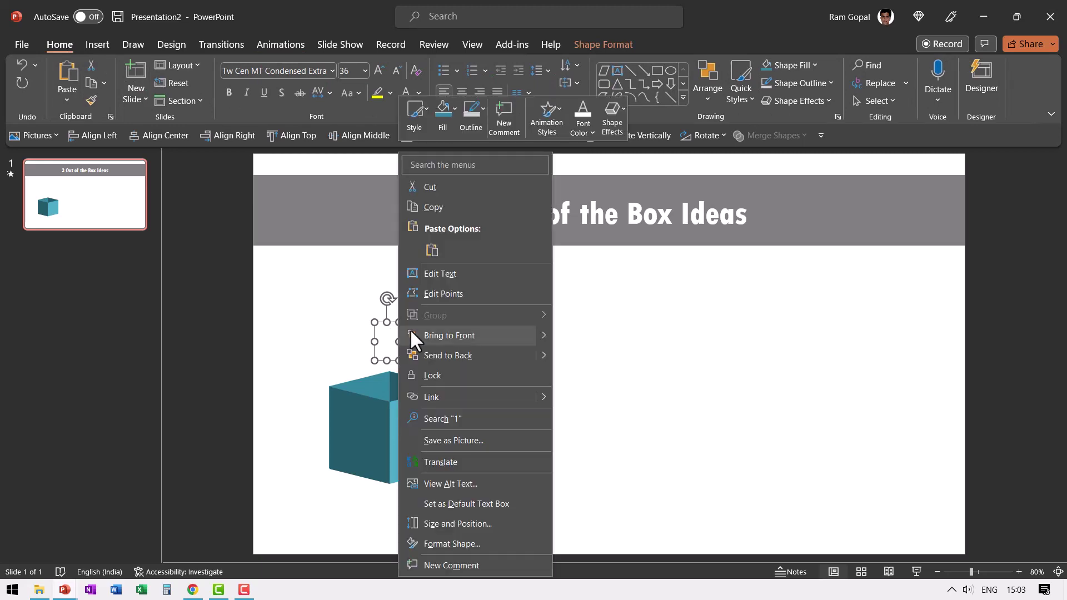
click(451, 333)
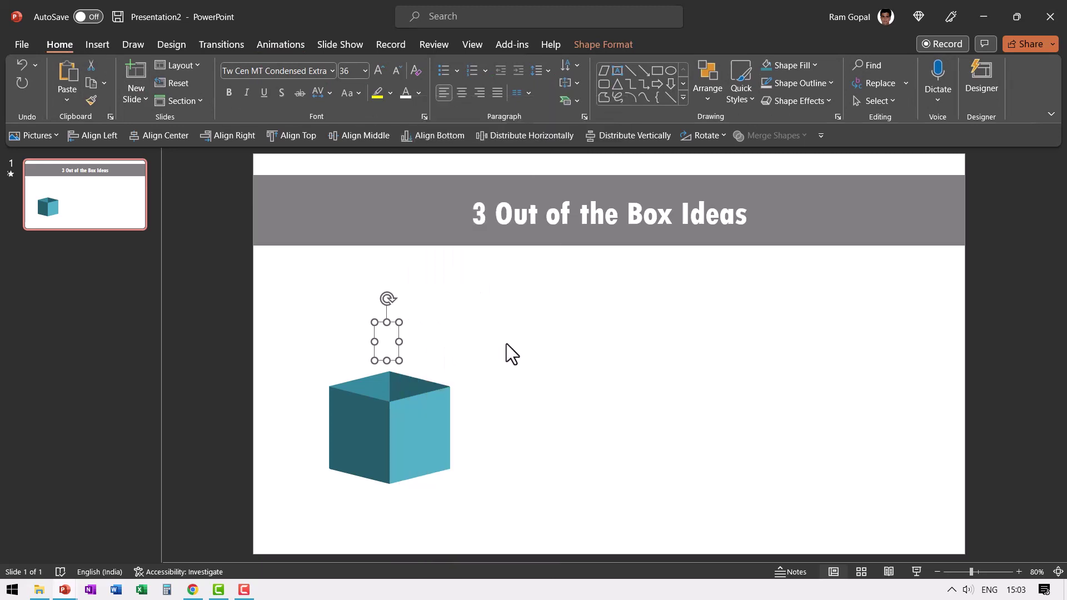
click(916, 572)
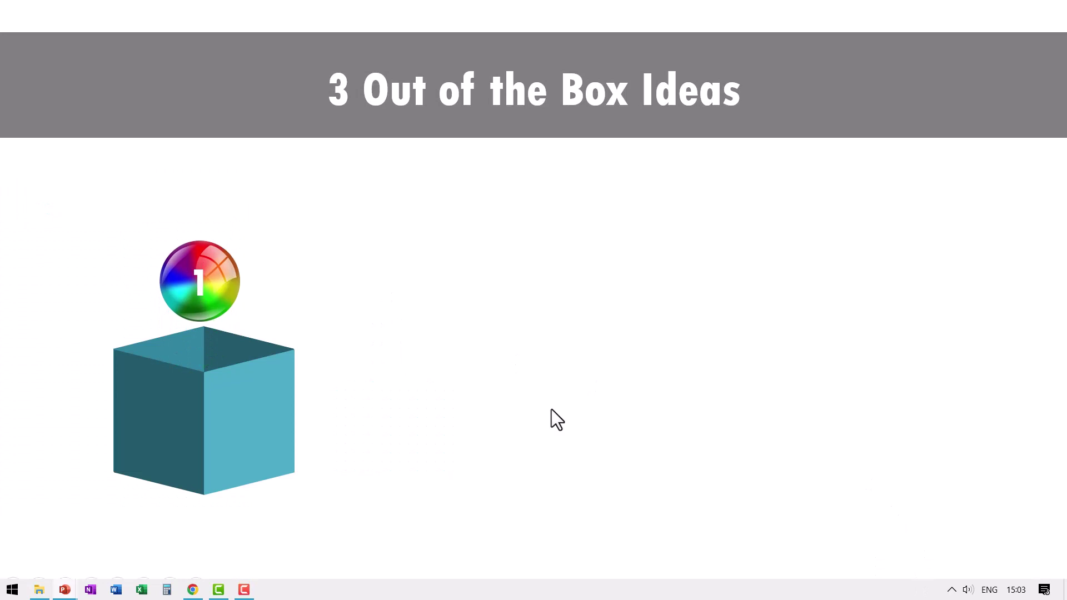
key(Escape)
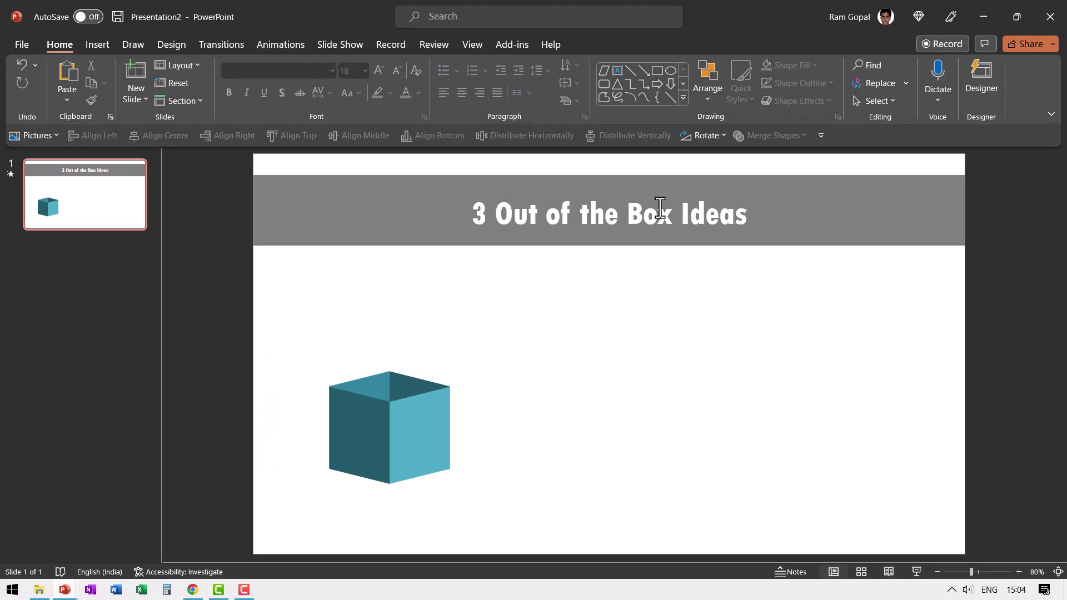
Add a 20-pt centred 'Your sample text here' caption, wrapped onto two lines above the cube
click(614, 69)
click(580, 296)
text(Your sample text here)
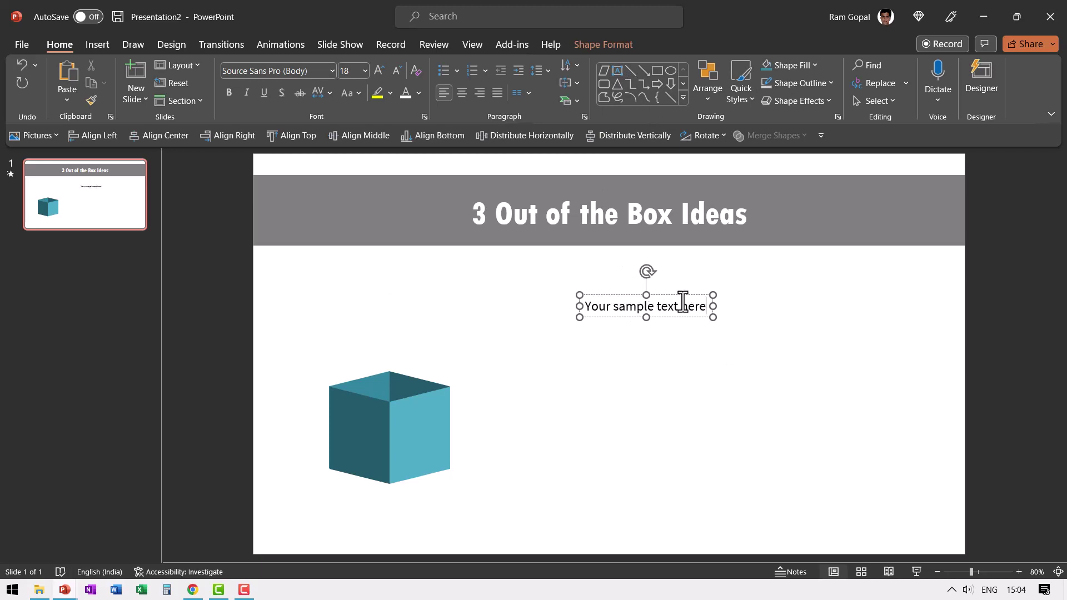
click(681, 295)
click(379, 70)
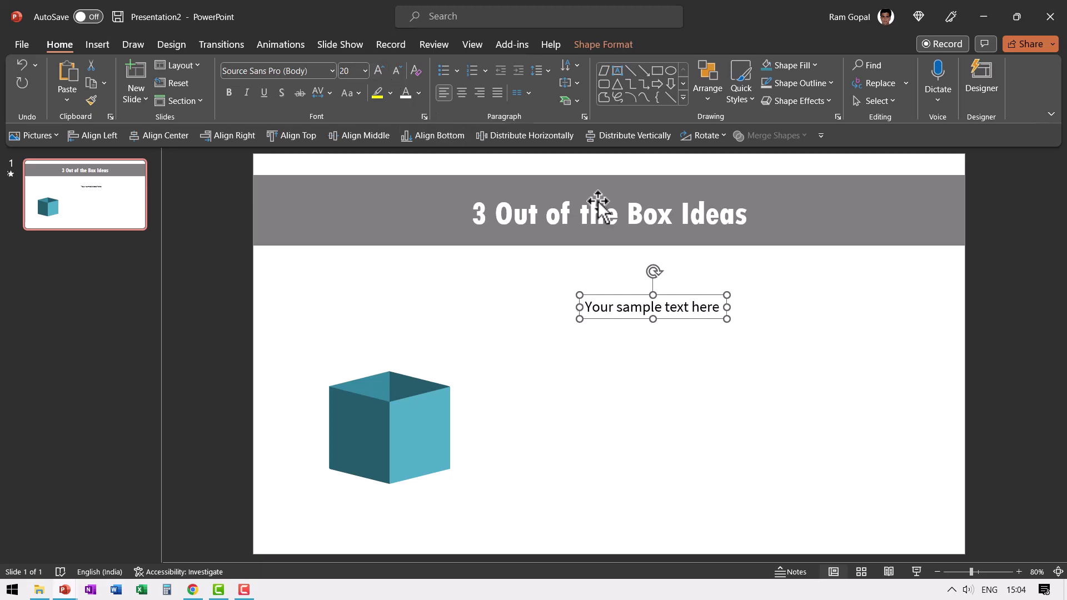
drag(726, 307, 424, 280)
click(461, 92)
drag(424, 280, 415, 278)
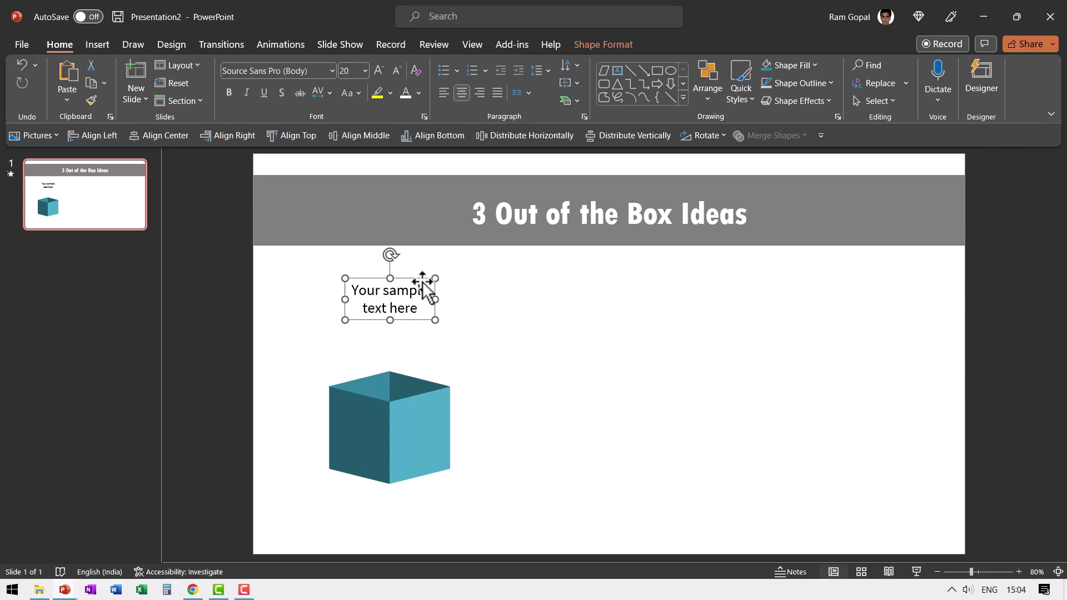
Give the caption a Float In animation floating down, starting With Previous
click(282, 39)
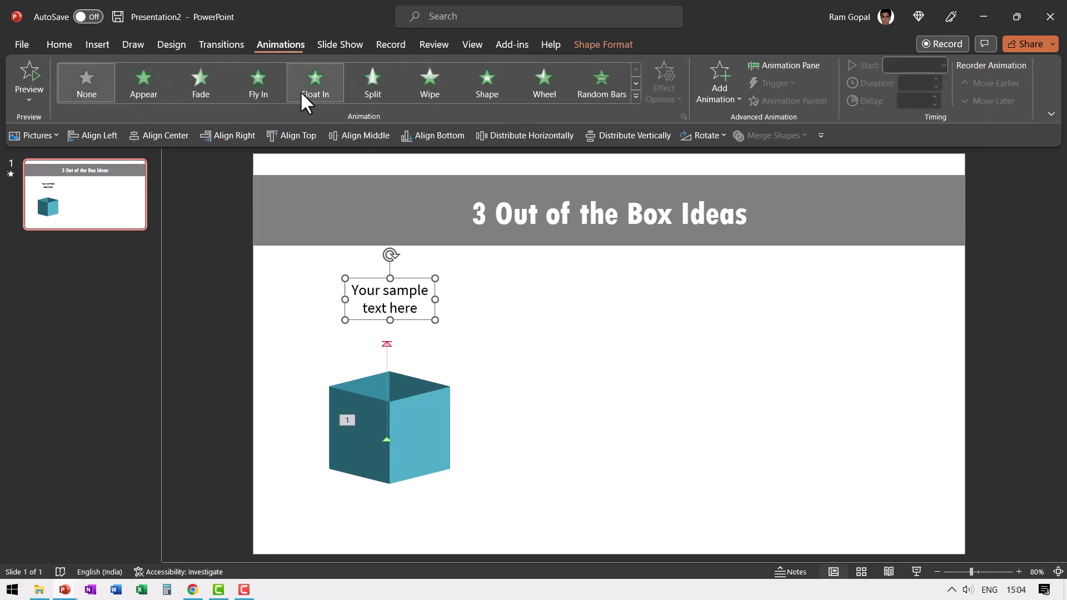
click(300, 94)
click(668, 74)
click(727, 166)
click(919, 65)
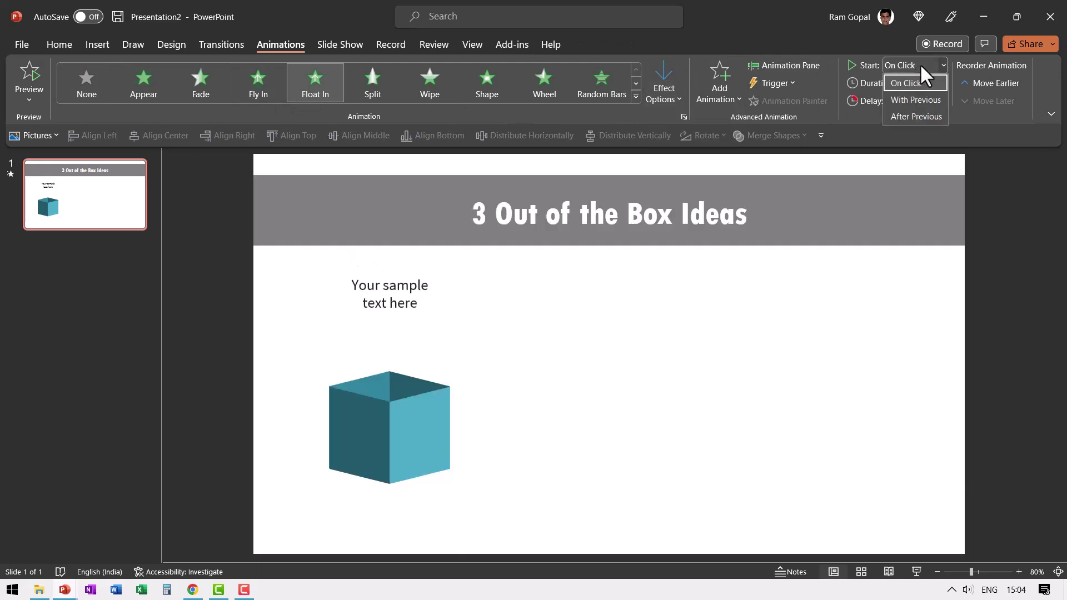
click(922, 100)
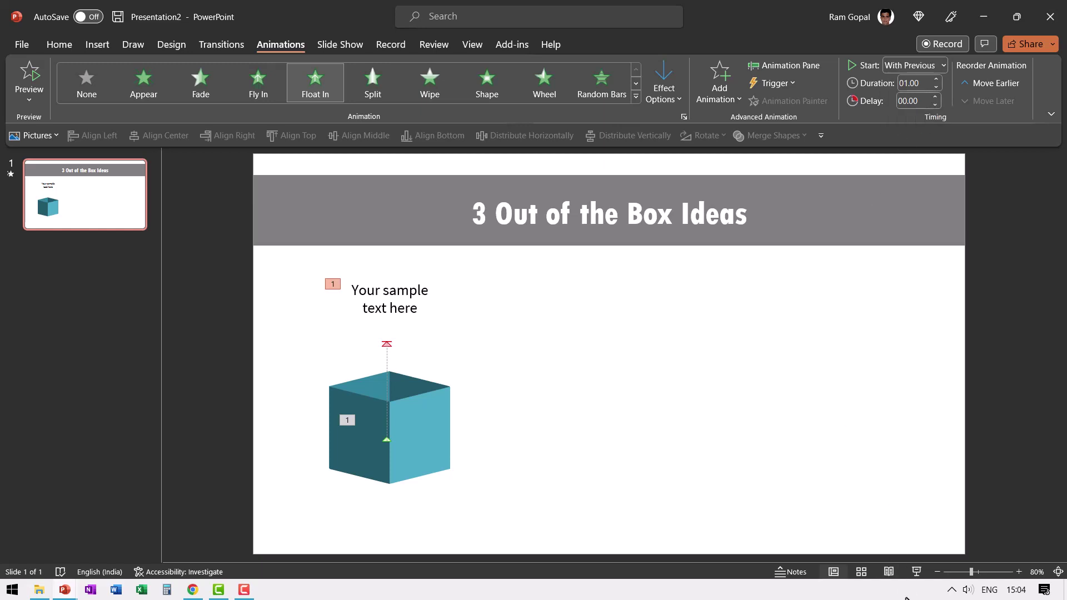
Preview the slide show, then nudge the caption slightly upward
click(916, 572)
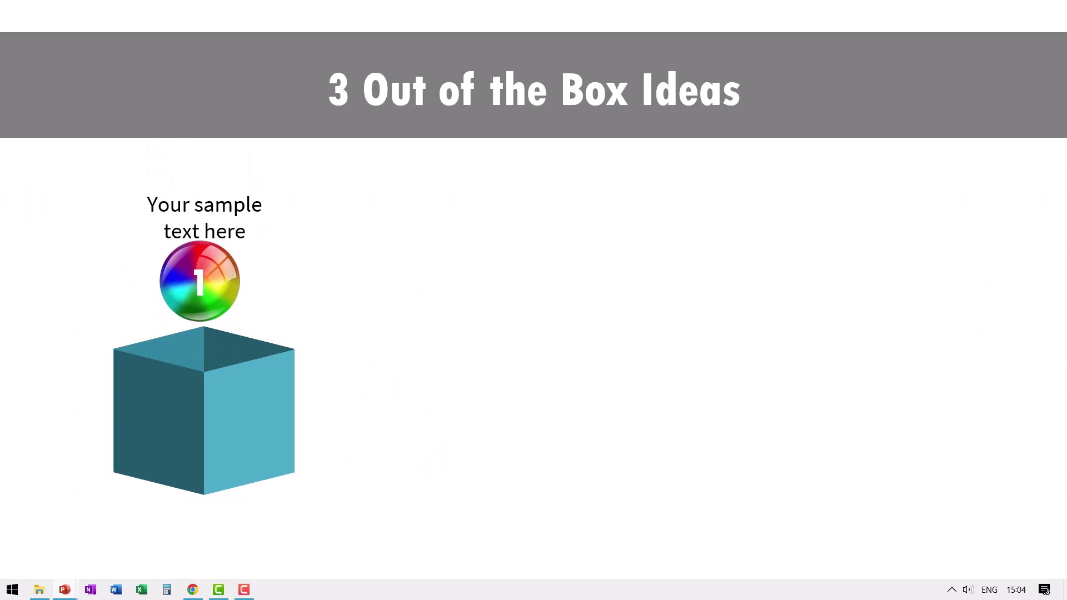
key(Escape)
click(437, 295)
key(ctrl+Up)
key(ctrl+Up)
key(ctrl+Up)
key(ctrl+Up)
key(ctrl+Up)
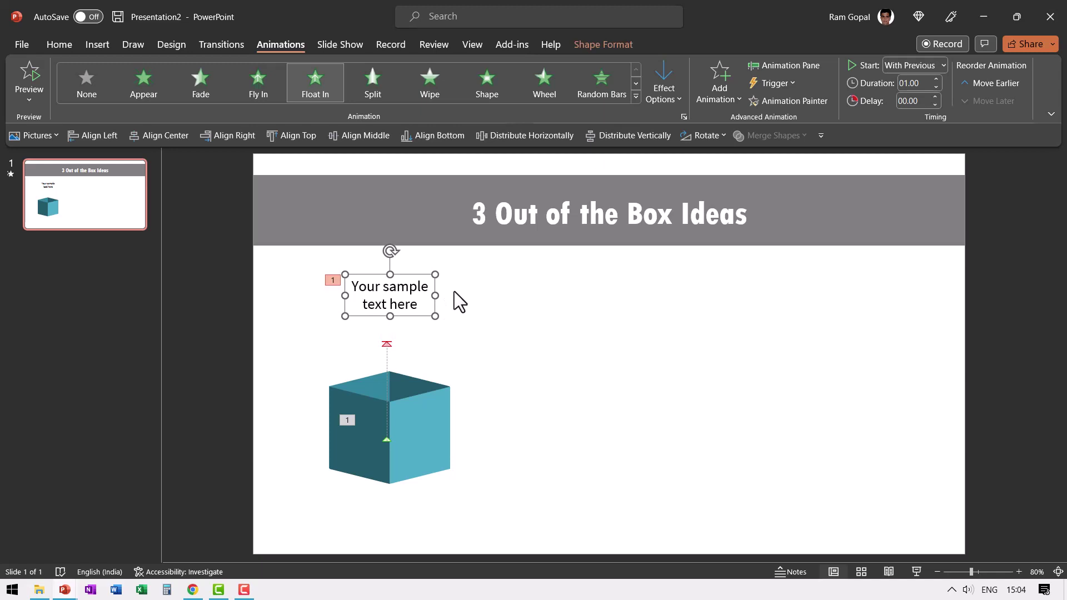
click(686, 456)
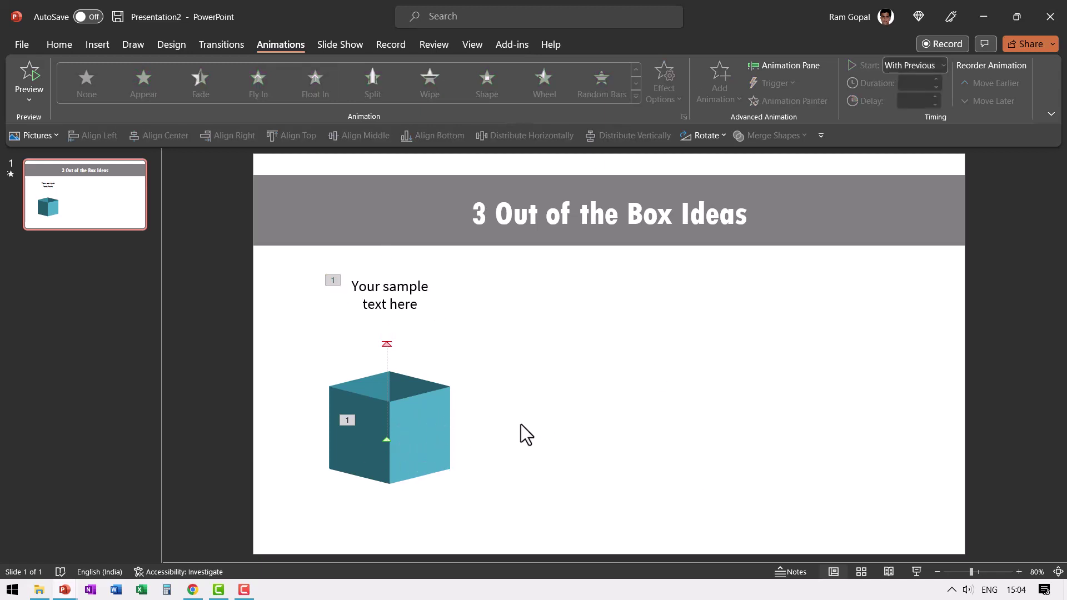
Add a 'First Idea Box' text box in Tw Cen MT Condensed Extra Bold
click(59, 44)
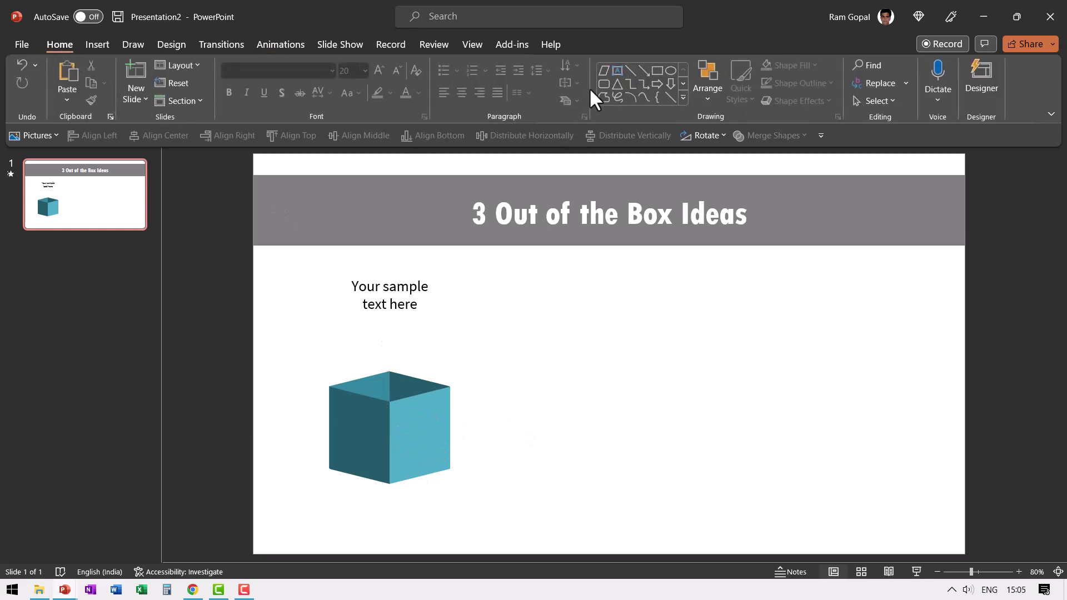
click(617, 70)
click(578, 336)
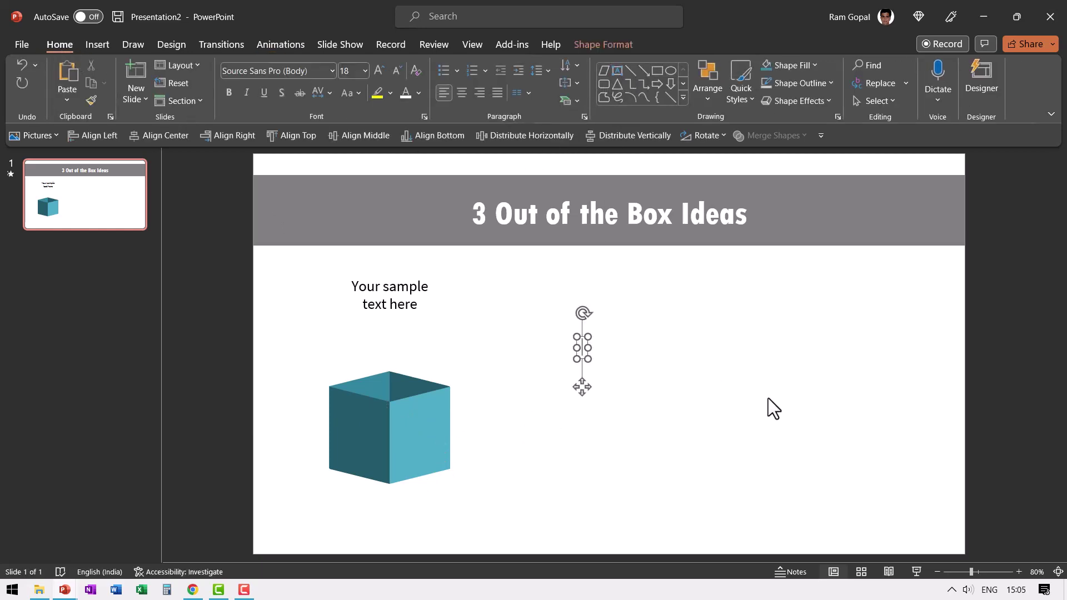
text(First Ide)
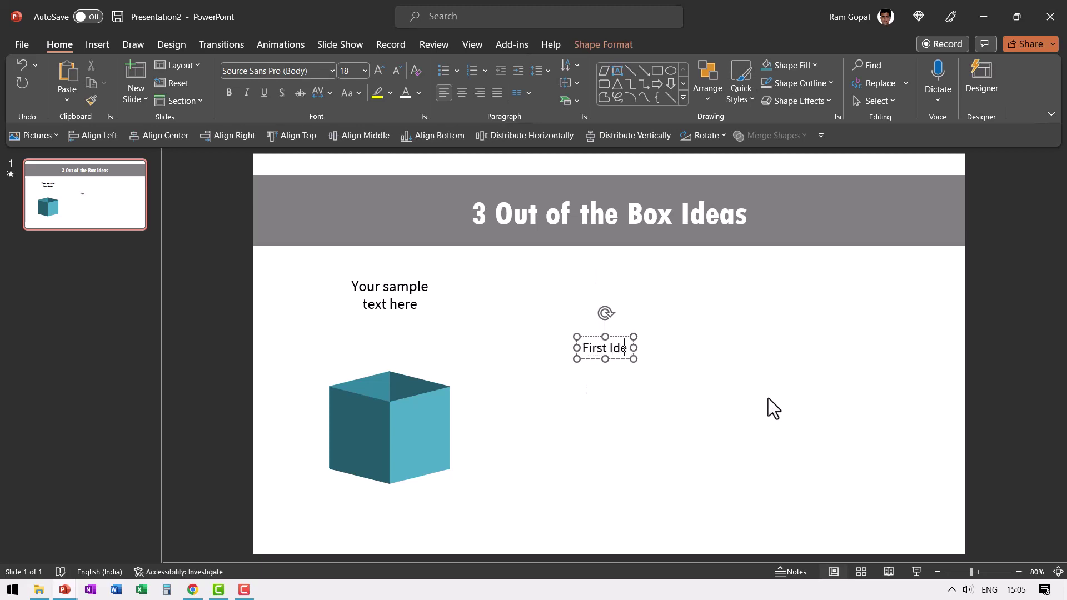
text(a Box)
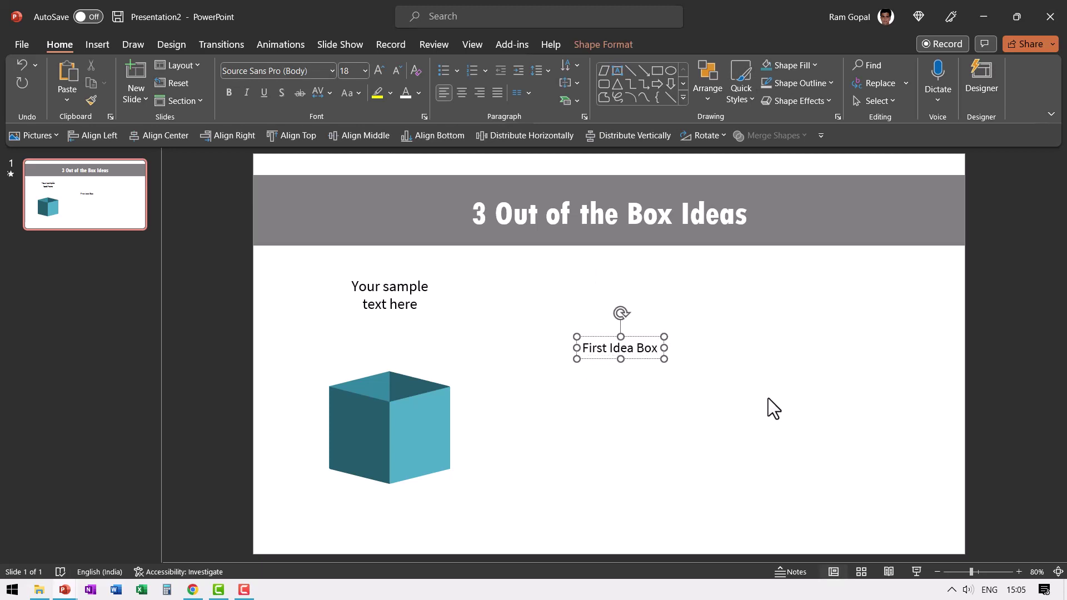
click(643, 338)
click(332, 71)
click(307, 110)
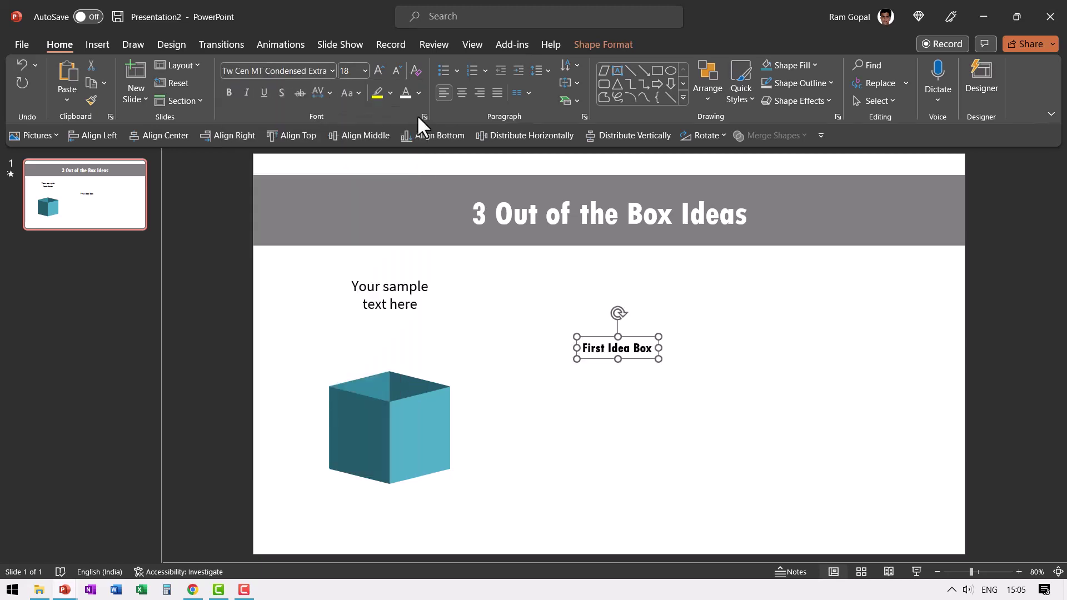
Wrap the label onto two lines at size 20, centre it, and move it onto the cube's front face
drag(658, 348, 645, 350)
click(380, 70)
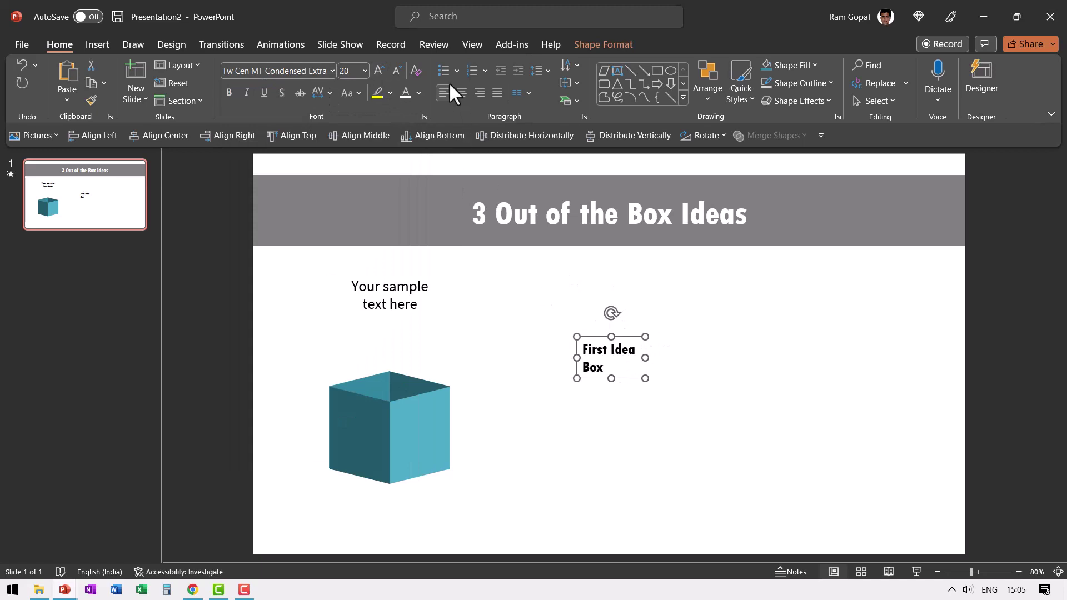
click(461, 93)
drag(627, 337, 443, 418)
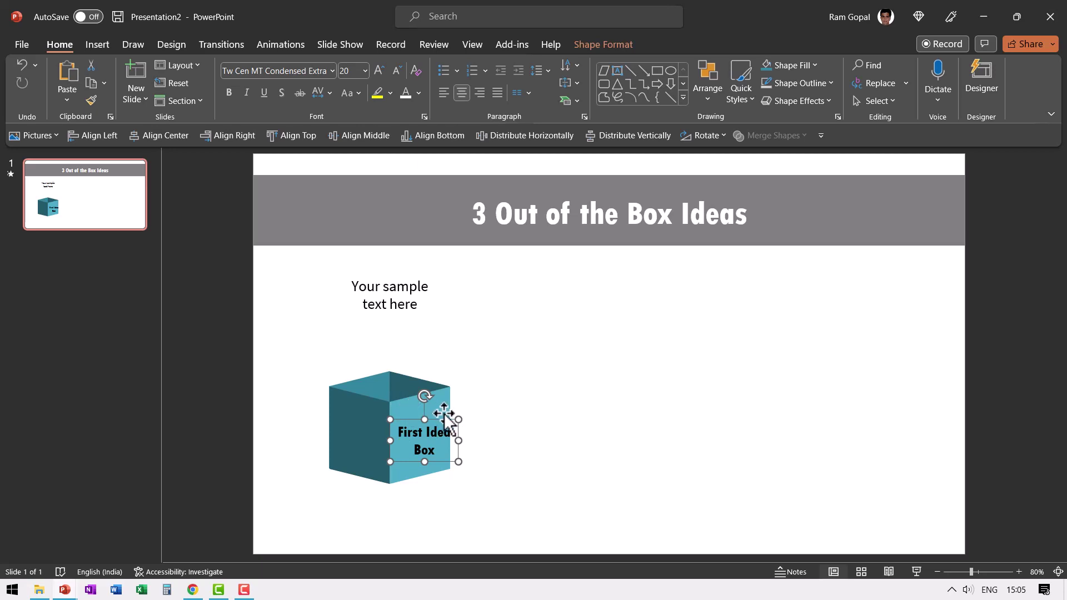
double_click(443, 418)
click(1040, 161)
click(439, 434)
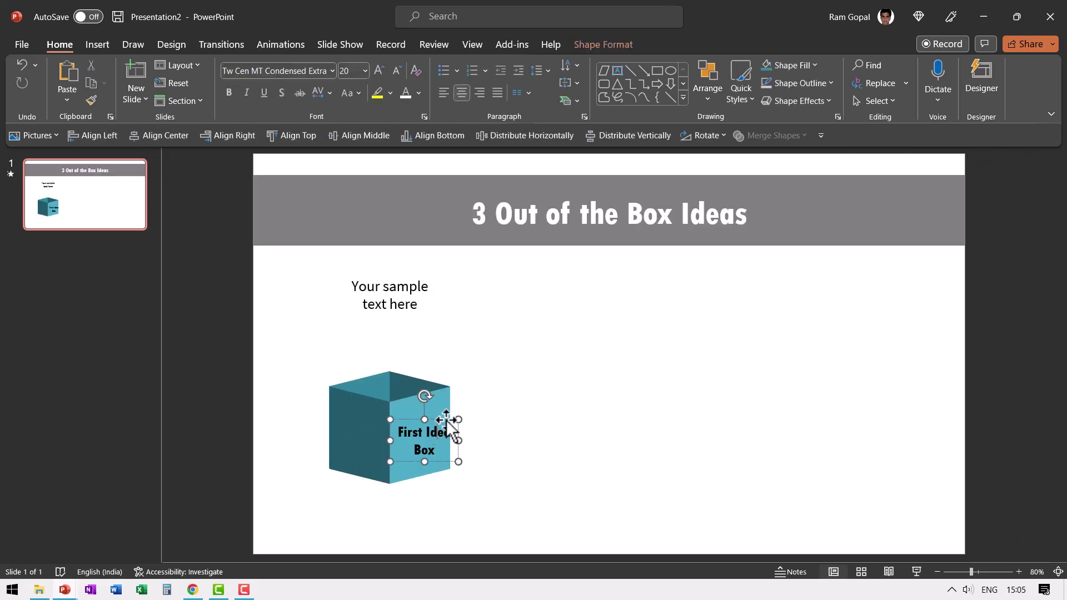
Apply Isometric Right Up 3-D rotation to the label text with Y rotation 10°
right_click(447, 421)
click(504, 543)
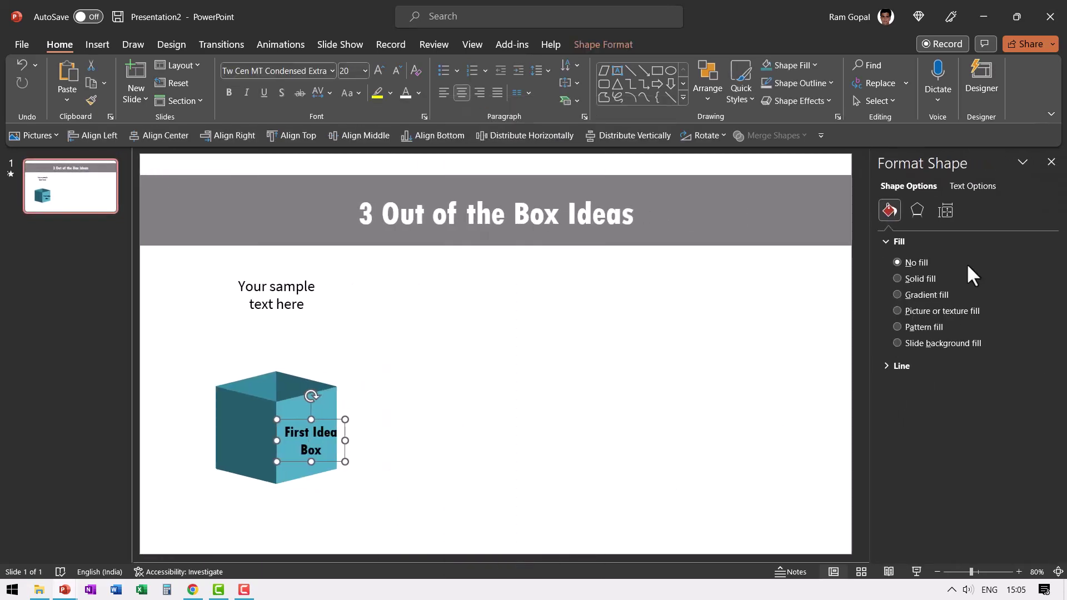
click(961, 186)
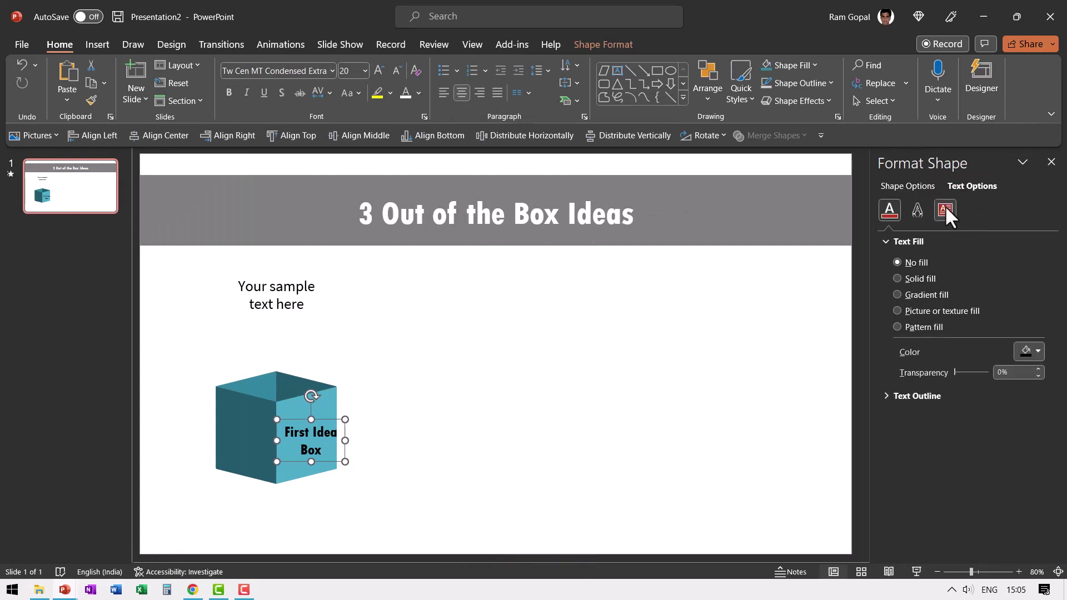
click(916, 213)
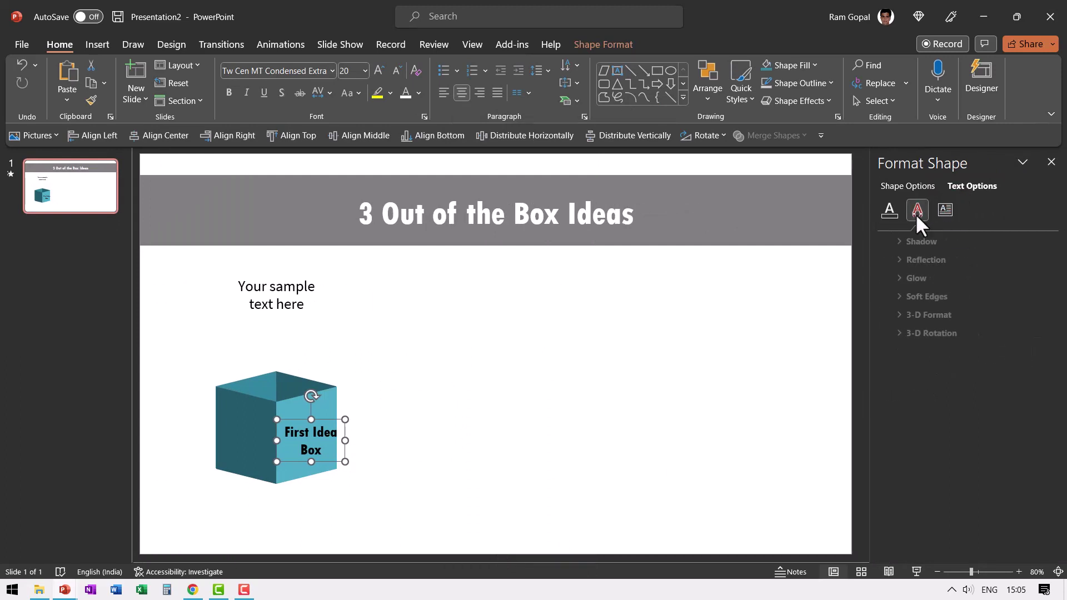
click(910, 333)
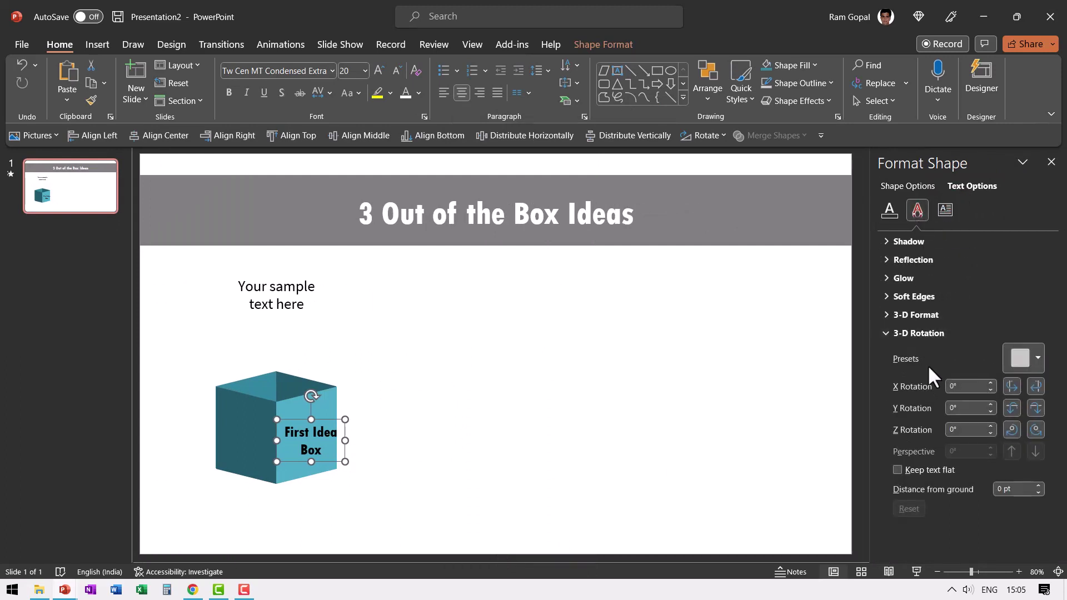
click(1021, 362)
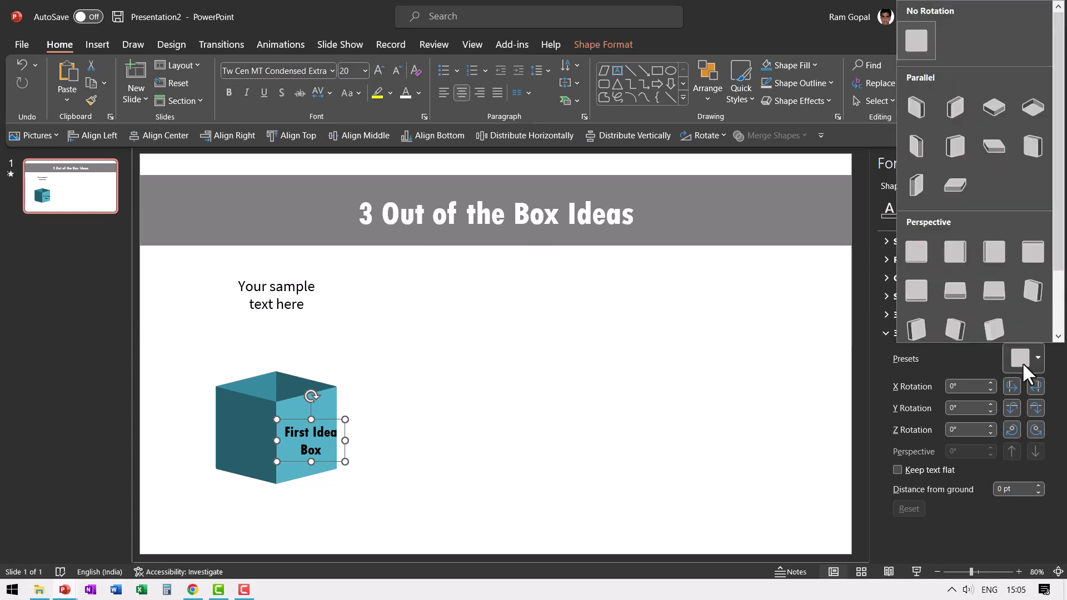
click(954, 111)
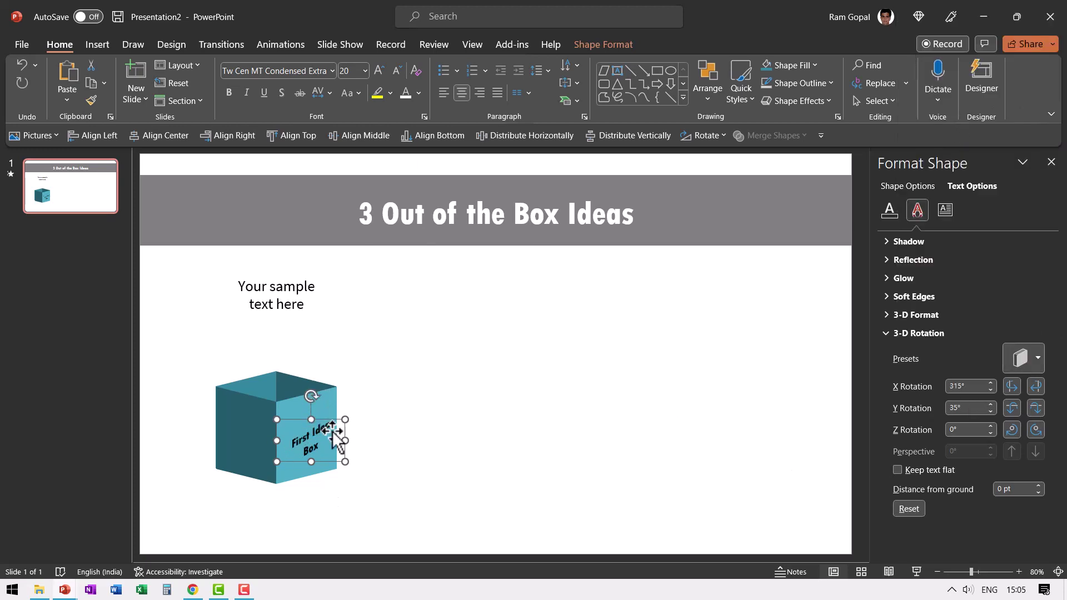
click(1034, 408)
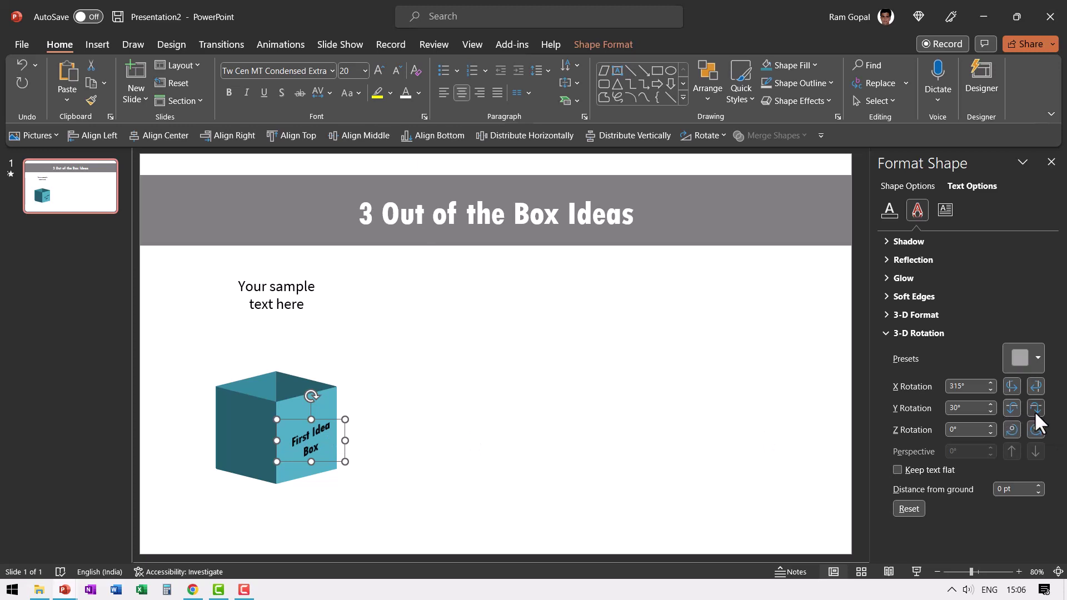
click(1034, 409)
click(1034, 408)
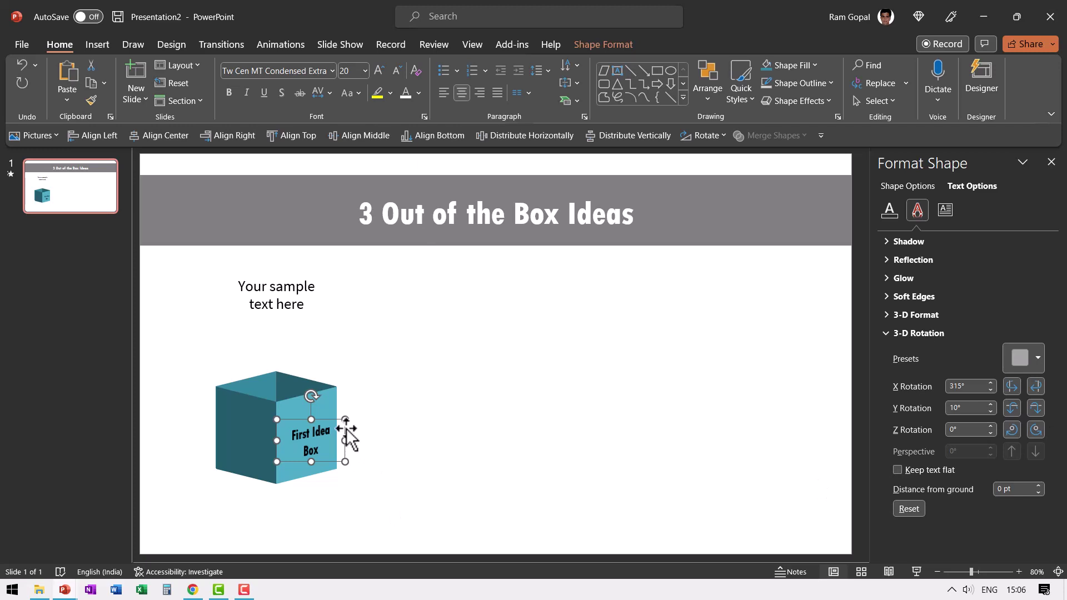
Enlarge the label to 24 pt and widen it to reflow on the face
click(379, 69)
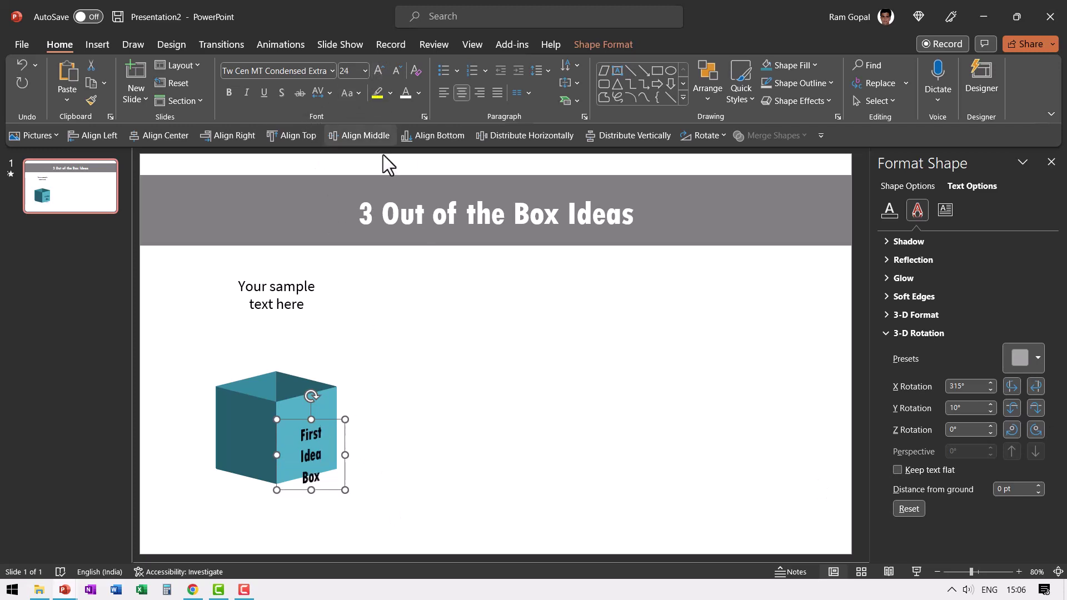
drag(345, 455, 329, 413)
click(389, 463)
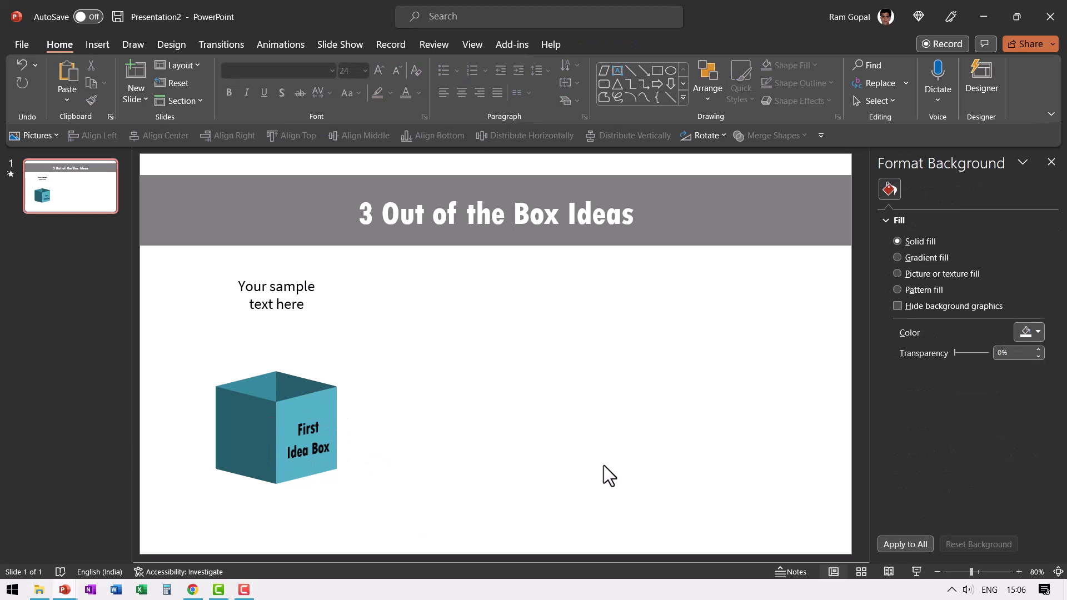
Draw a rectangle across the bottom of the slide and send it behind the cube
click(659, 74)
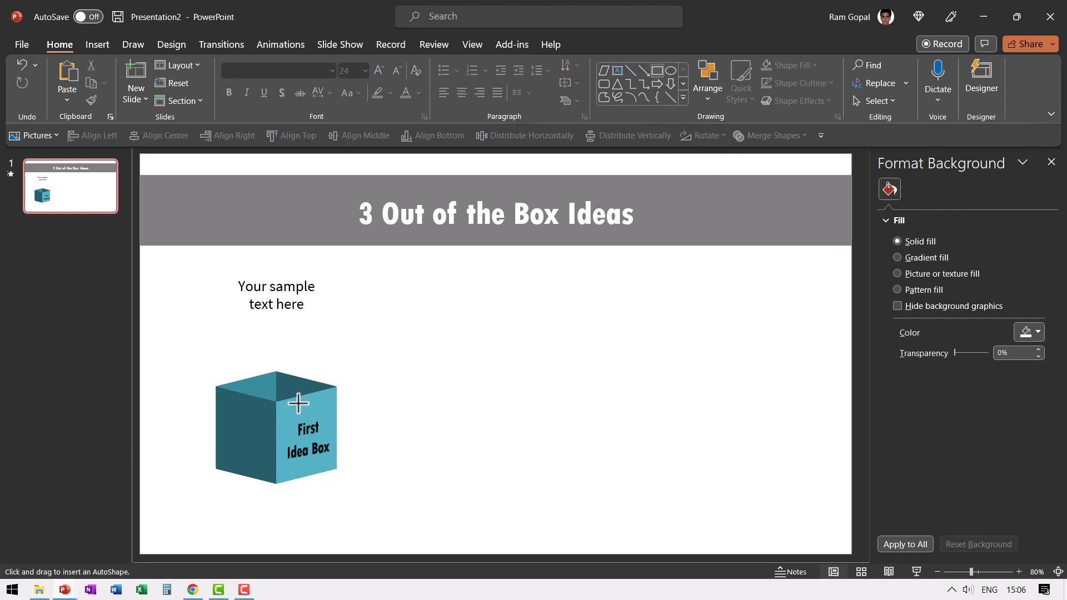
drag(140, 413, 851, 554)
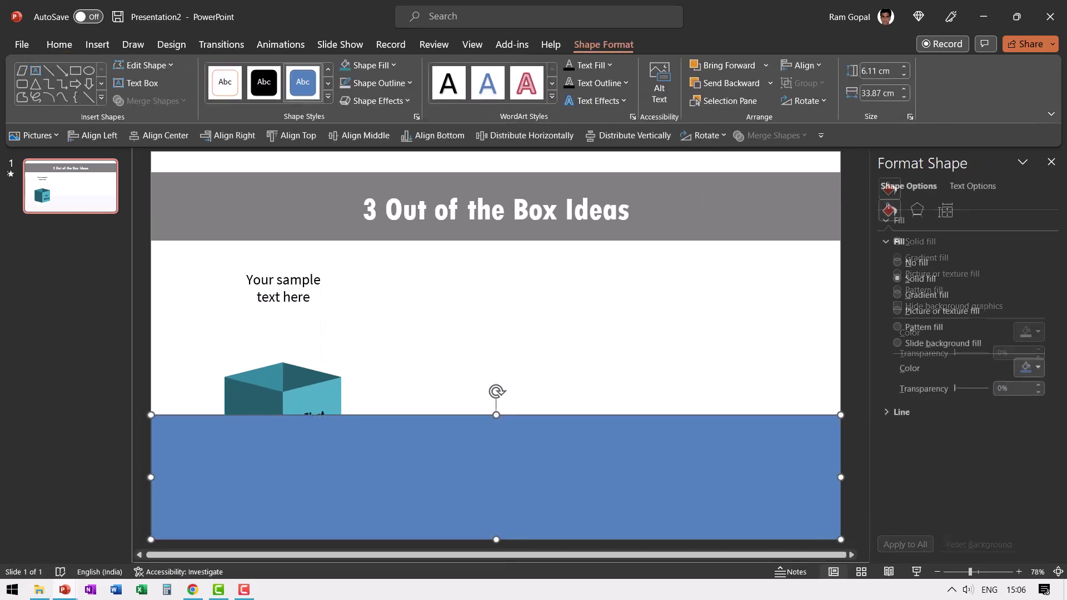
right_click(498, 457)
click(558, 239)
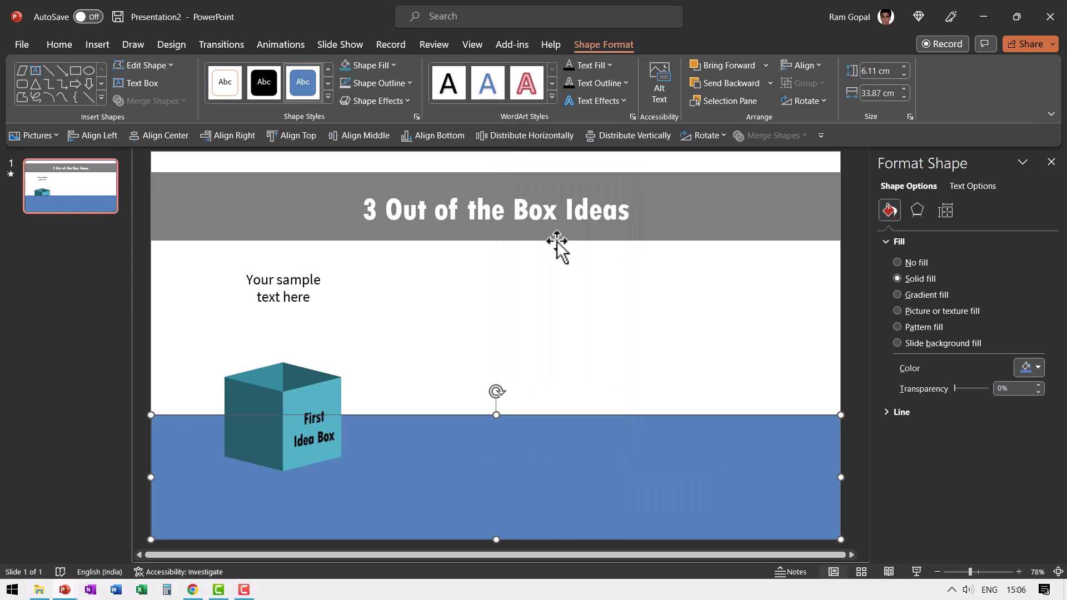
Remove the floor's outline and give it a dark grey linear-down gradient fill
click(356, 63)
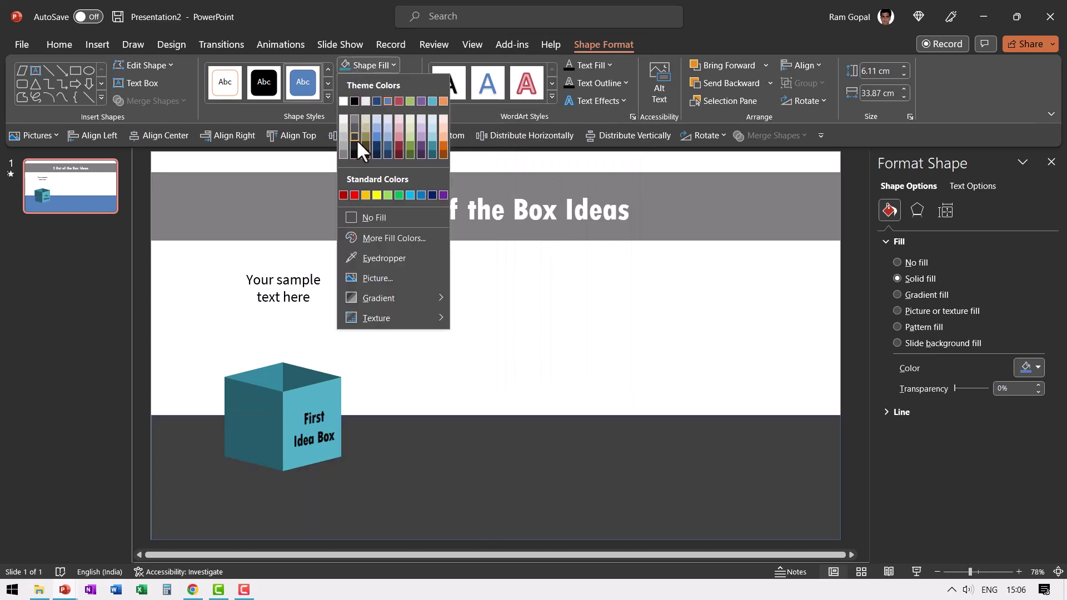
click(355, 137)
click(372, 83)
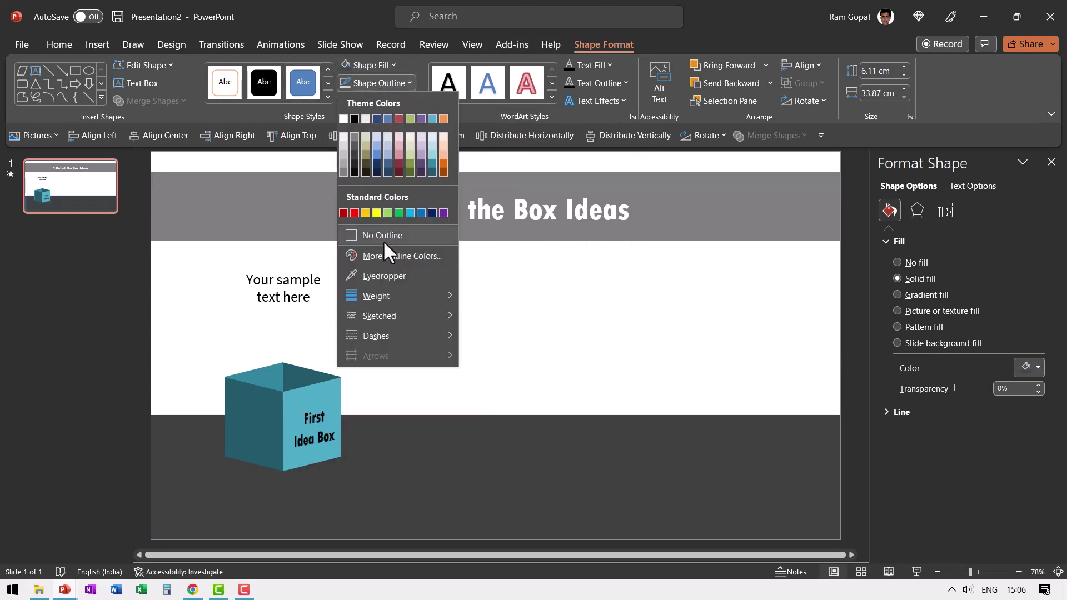
click(382, 239)
click(372, 62)
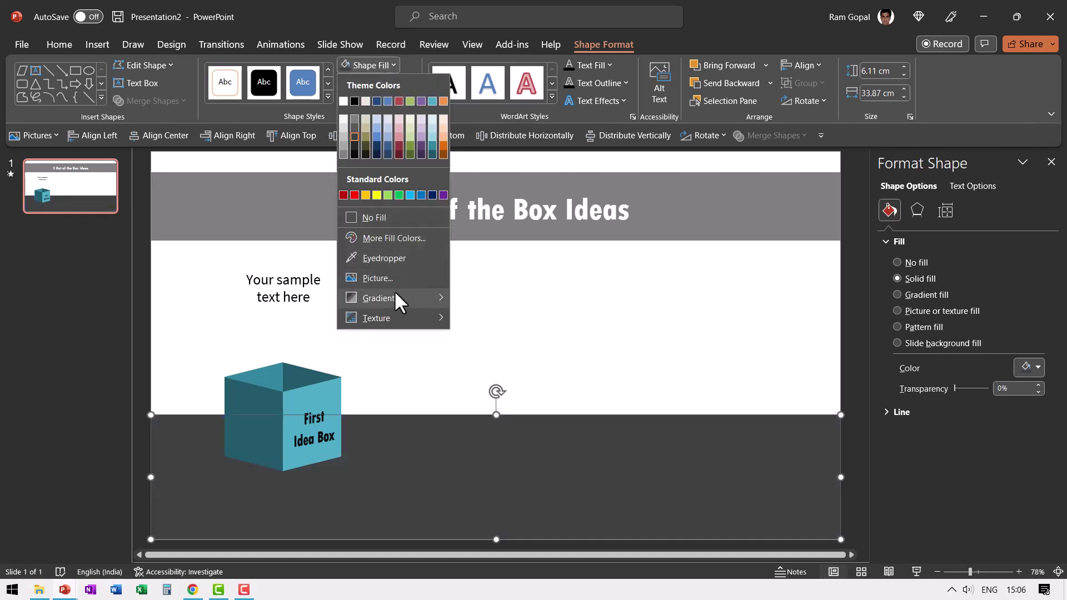
mouse_move(395, 297)
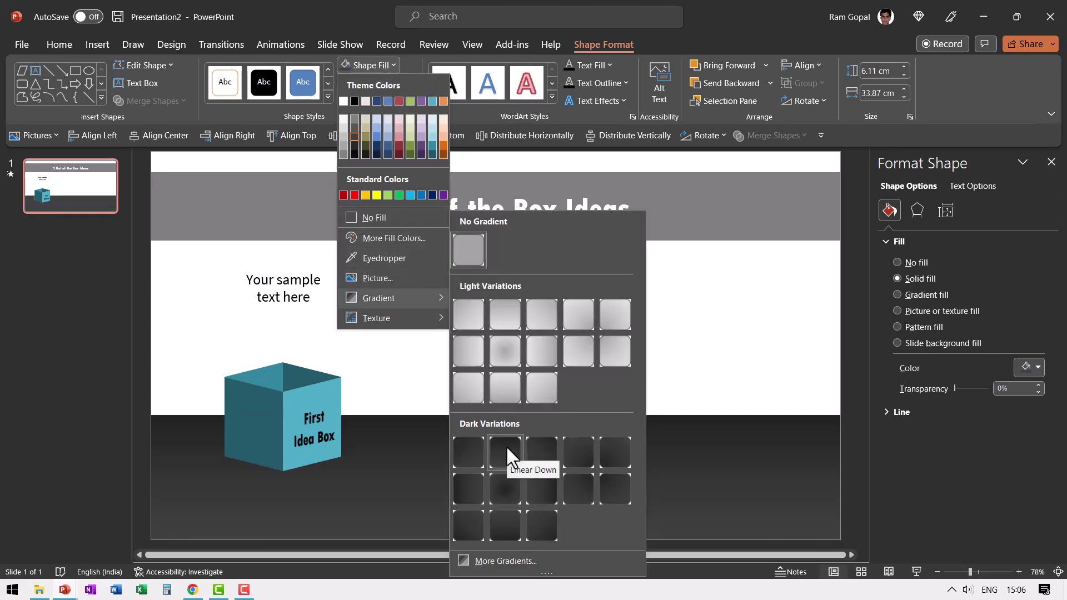
click(505, 450)
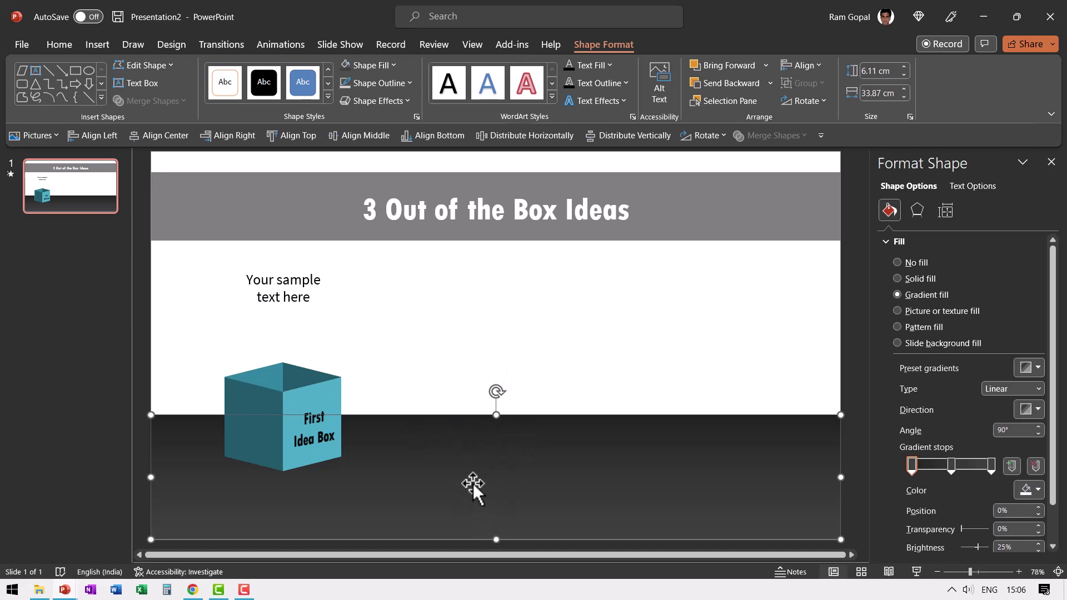
Switch the floor to a lighter grey and reapply the dark gradient over it
click(370, 63)
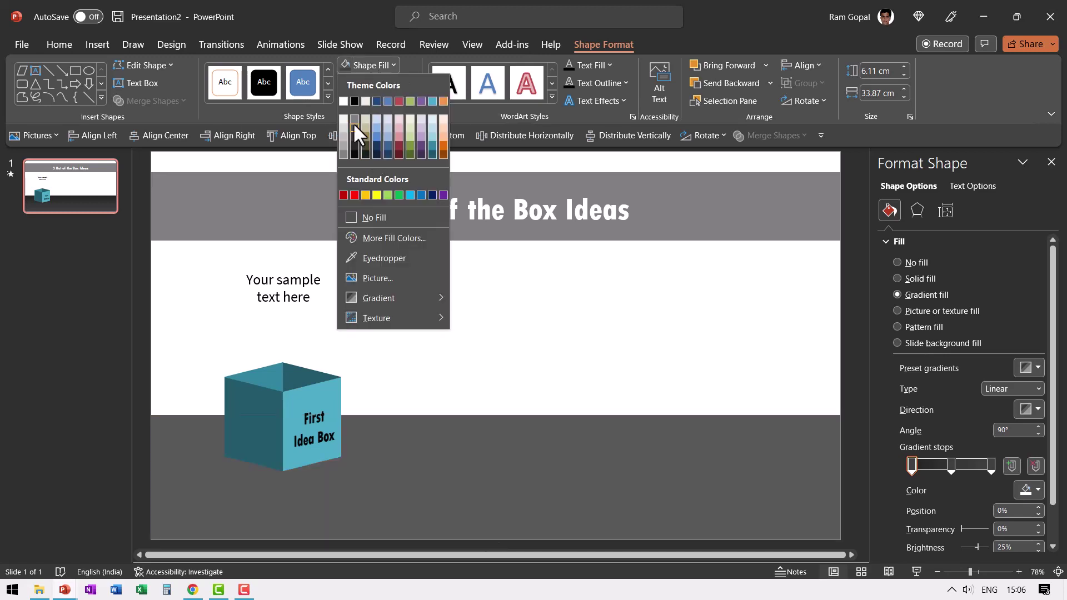
click(354, 121)
click(380, 63)
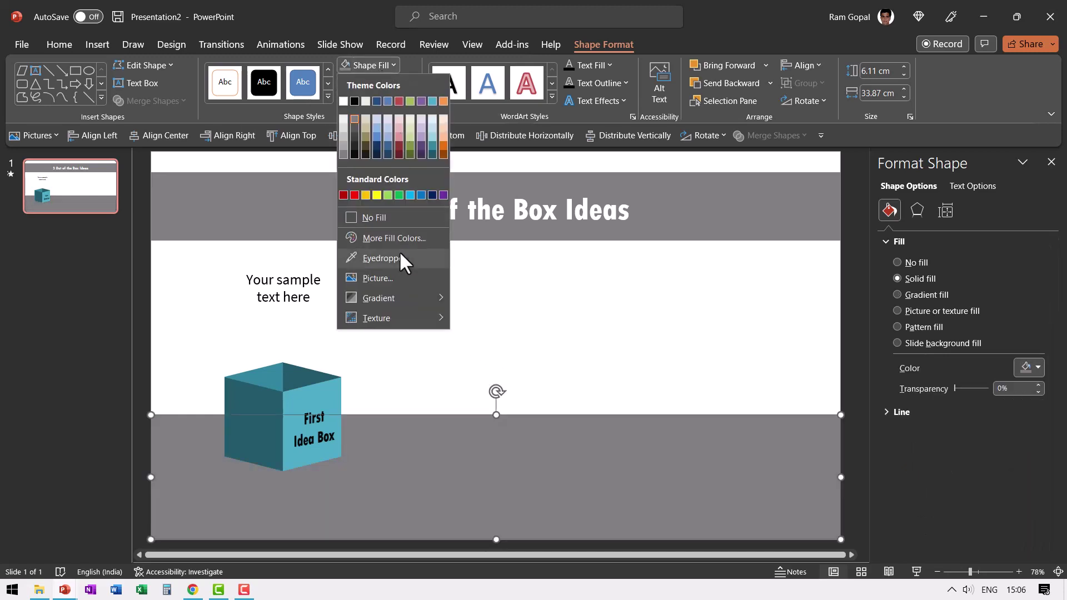
mouse_move(388, 297)
click(503, 447)
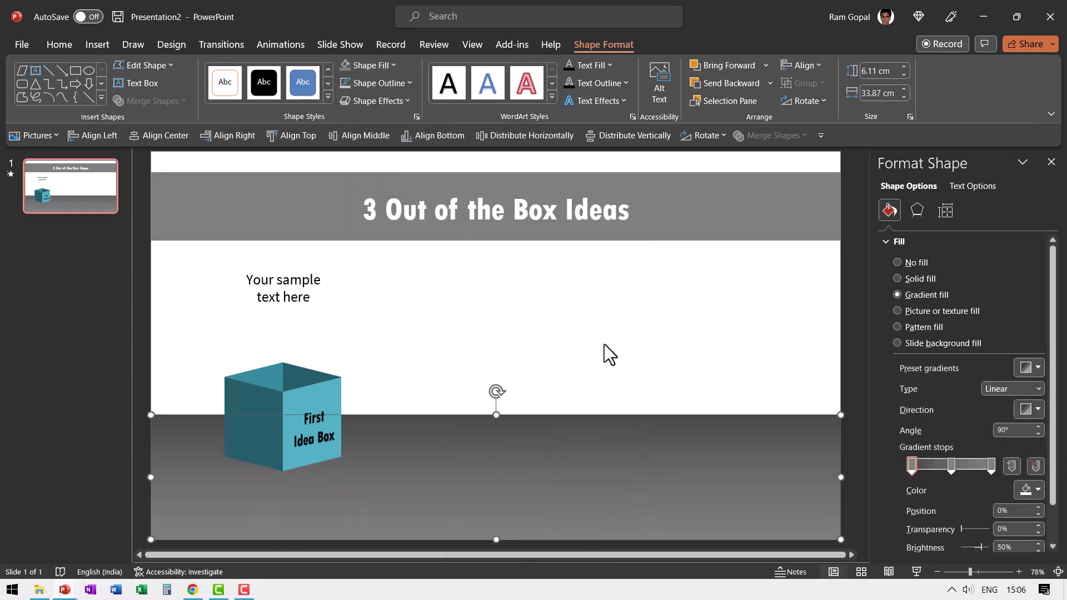
Draw a thin freeform triangle at the cube's lower-left base
click(585, 365)
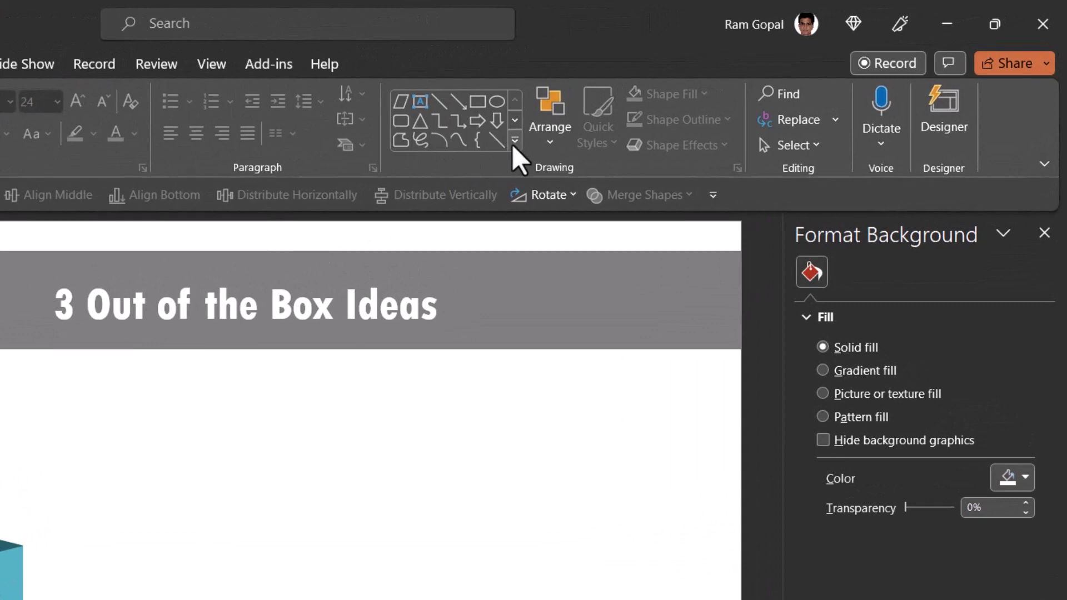
click(514, 141)
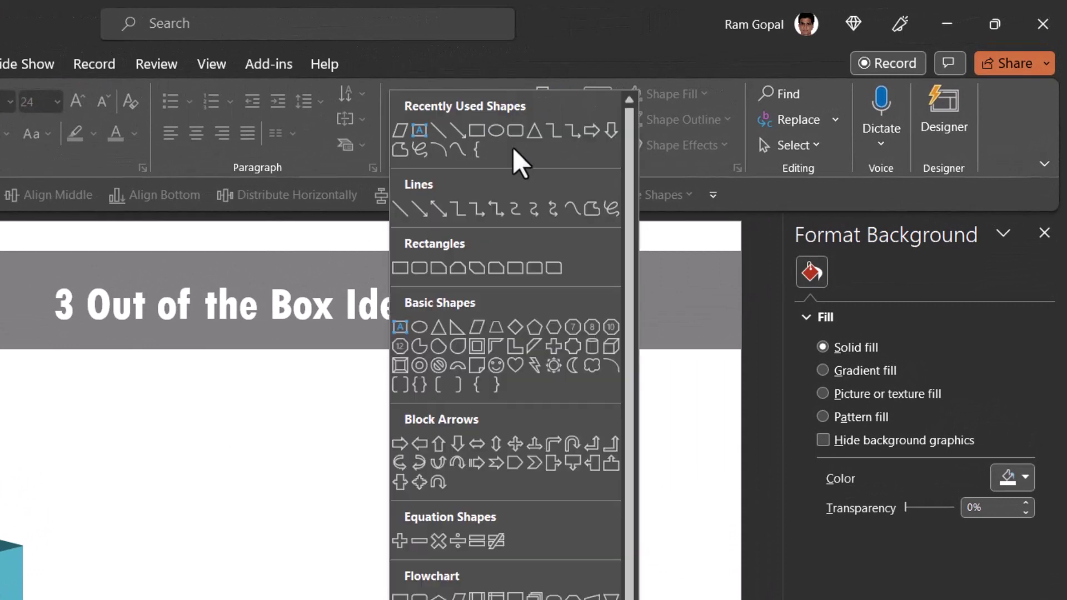
click(592, 209)
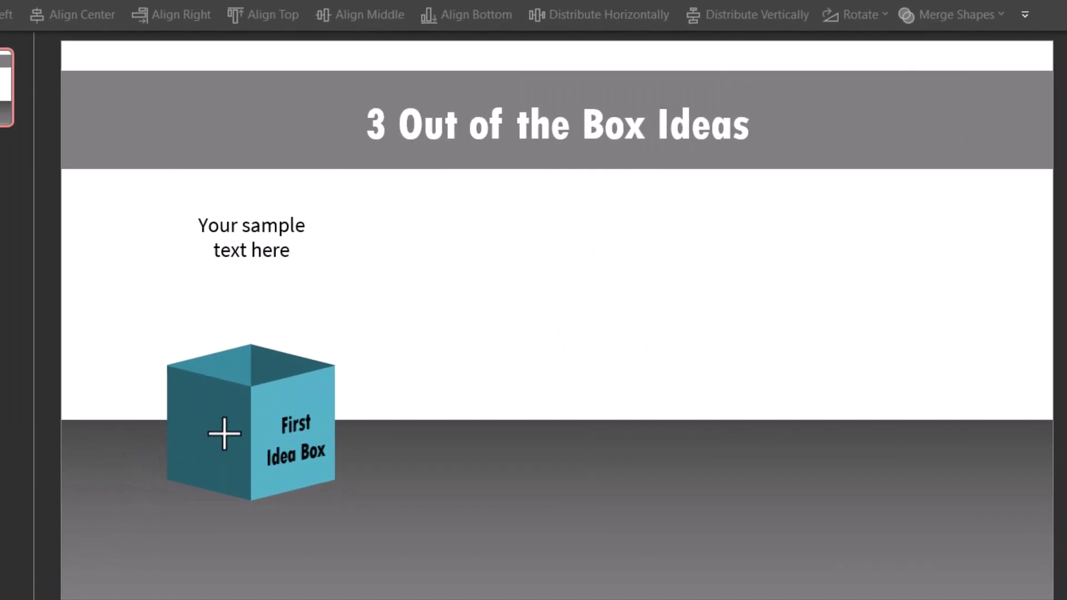
drag(164, 473, 164, 476)
double_click(164, 476)
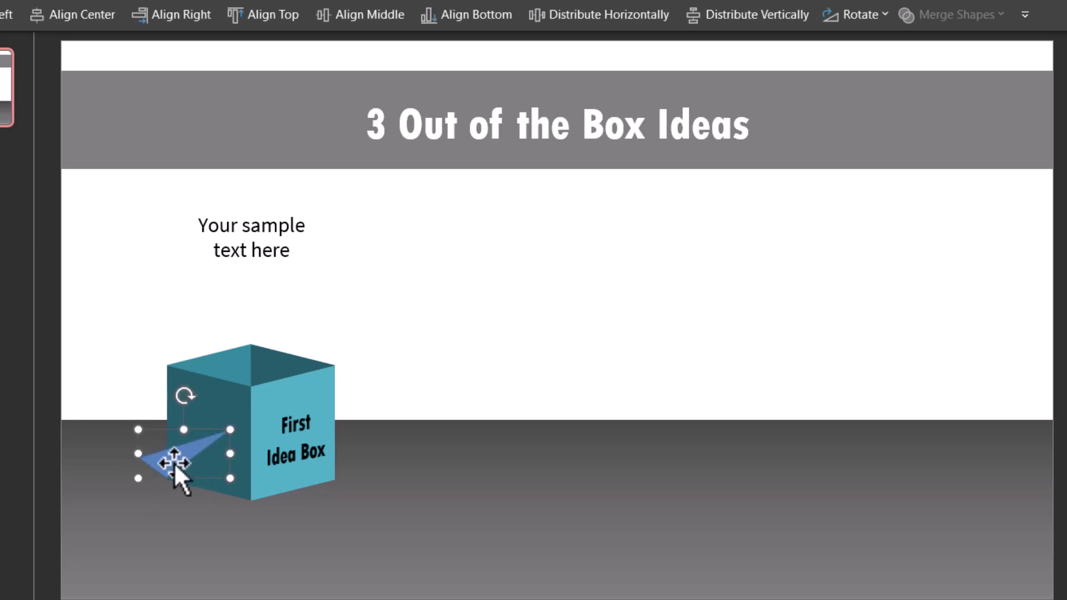
Give the triangle no outline, a dark grey fill and 5 pt soft edges
click(356, 2)
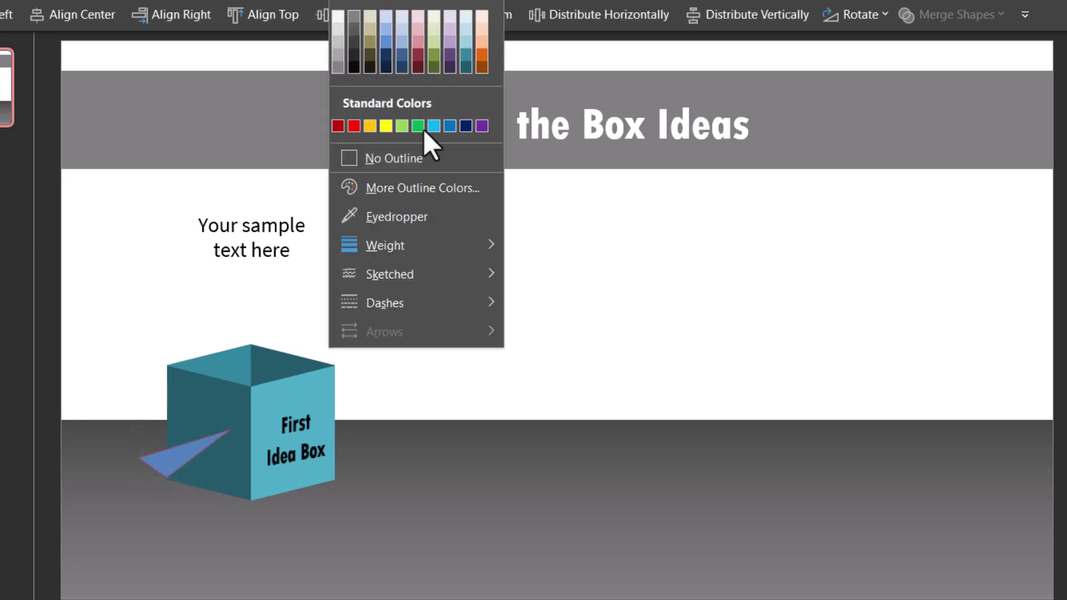
click(415, 164)
click(377, 65)
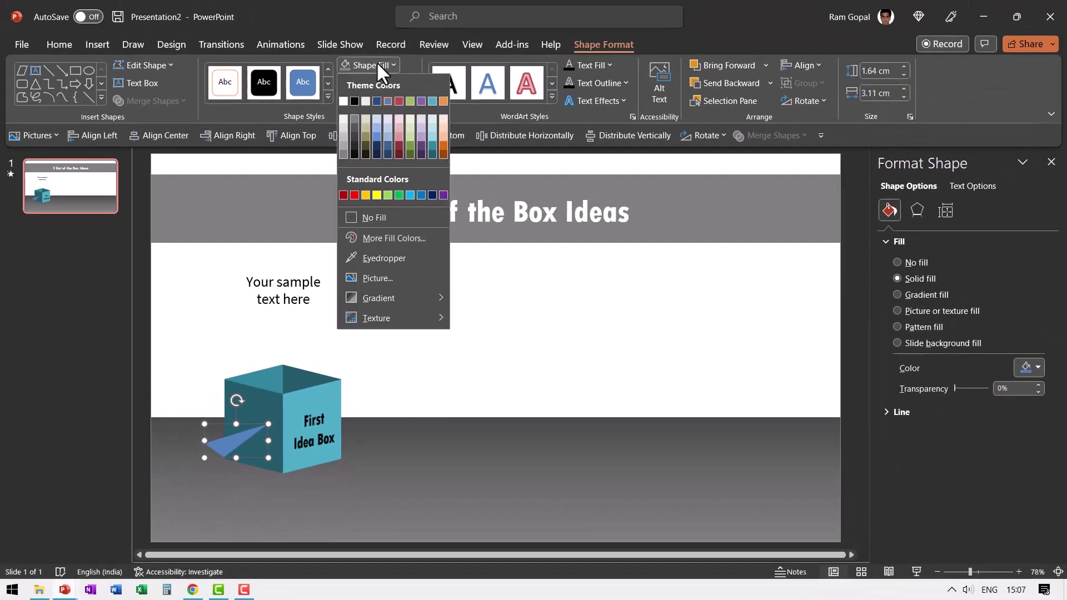
click(354, 146)
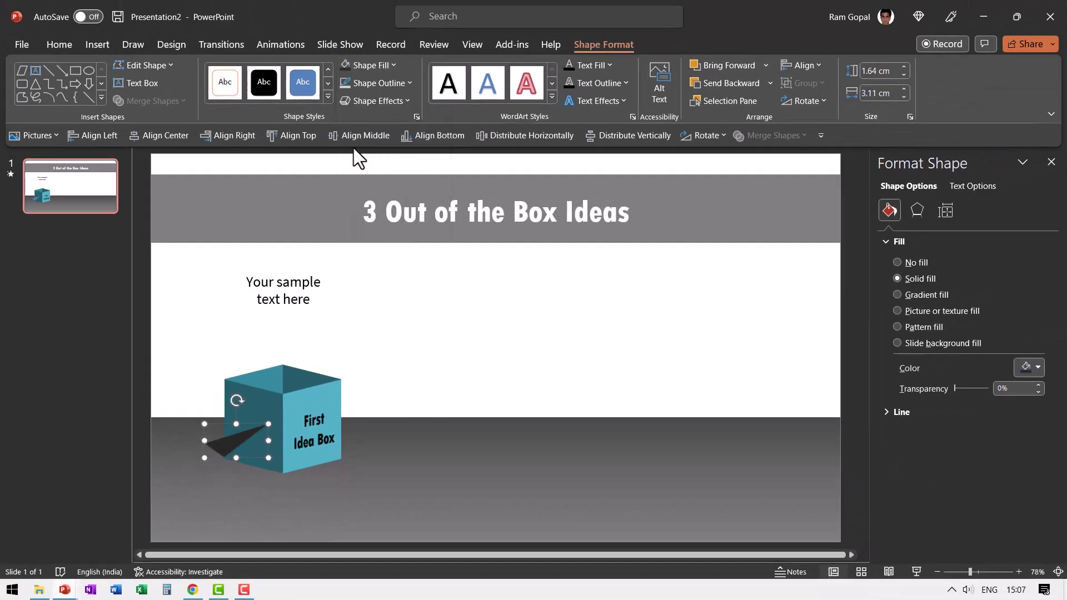
click(913, 211)
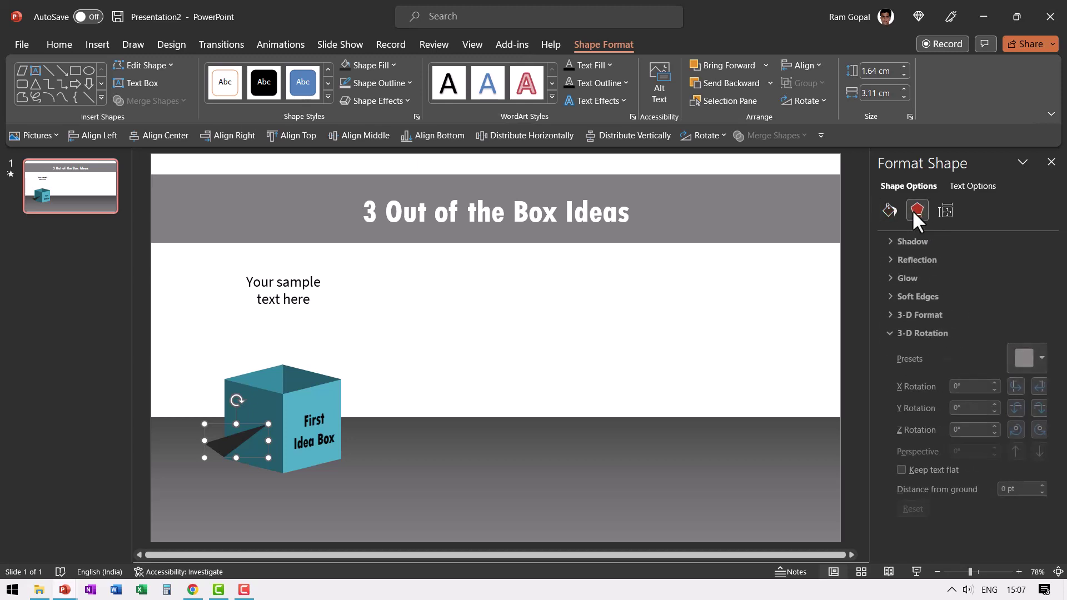
click(905, 298)
click(1026, 314)
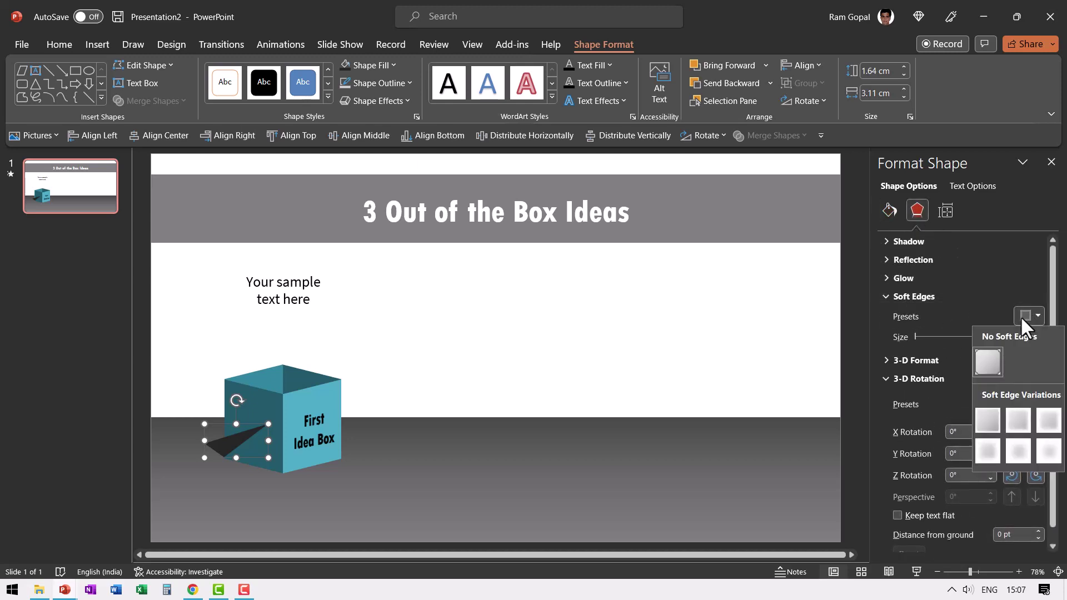
click(1041, 423)
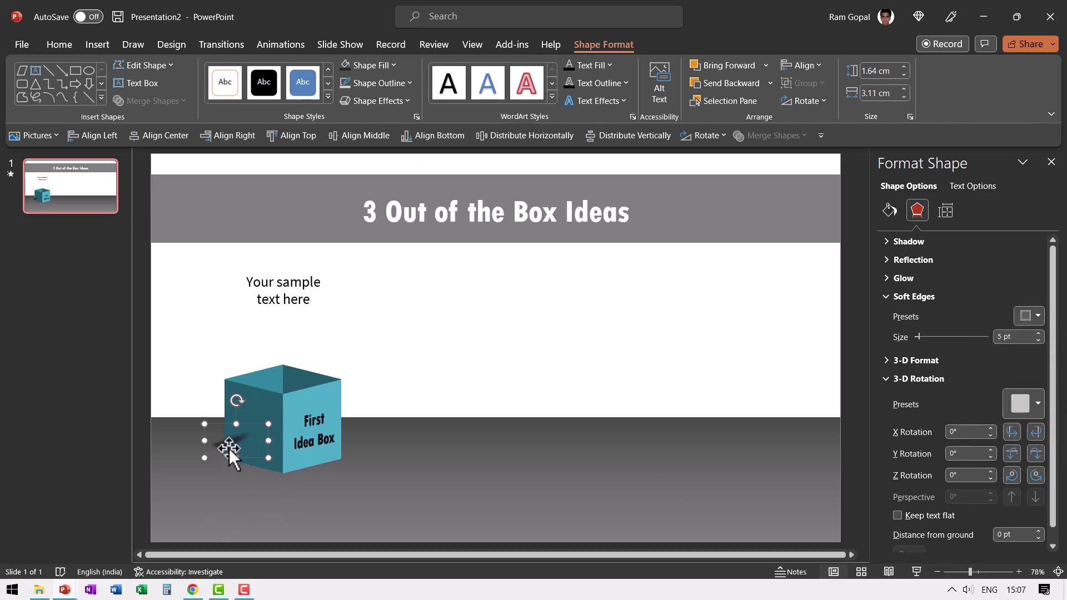
Enlarge the shadow beside the cube, send it to the back, then send the floor behind it
drag(206, 460, 225, 448)
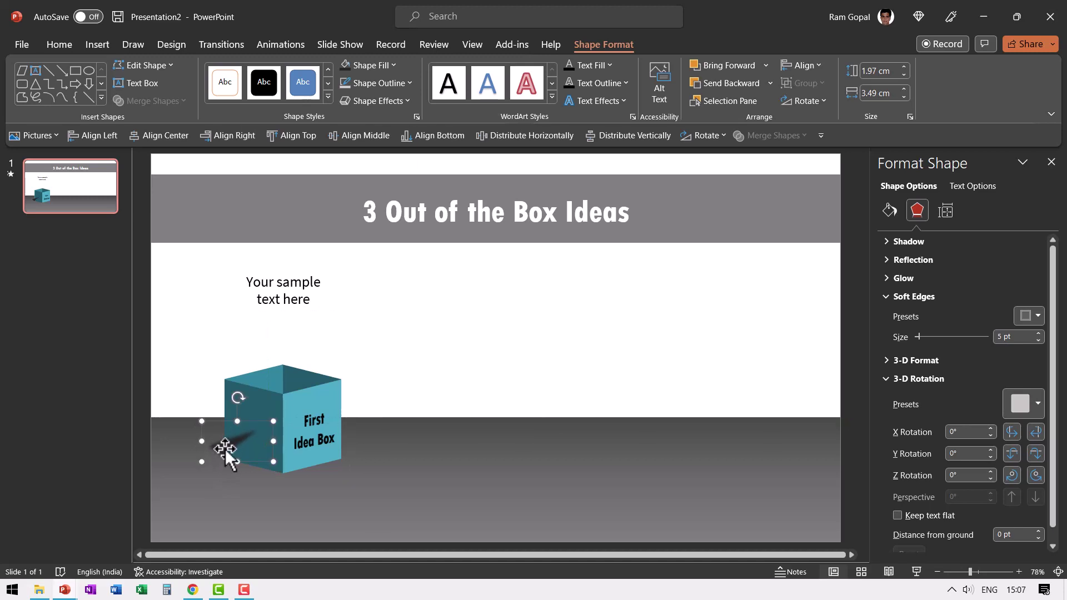
right_click(230, 444)
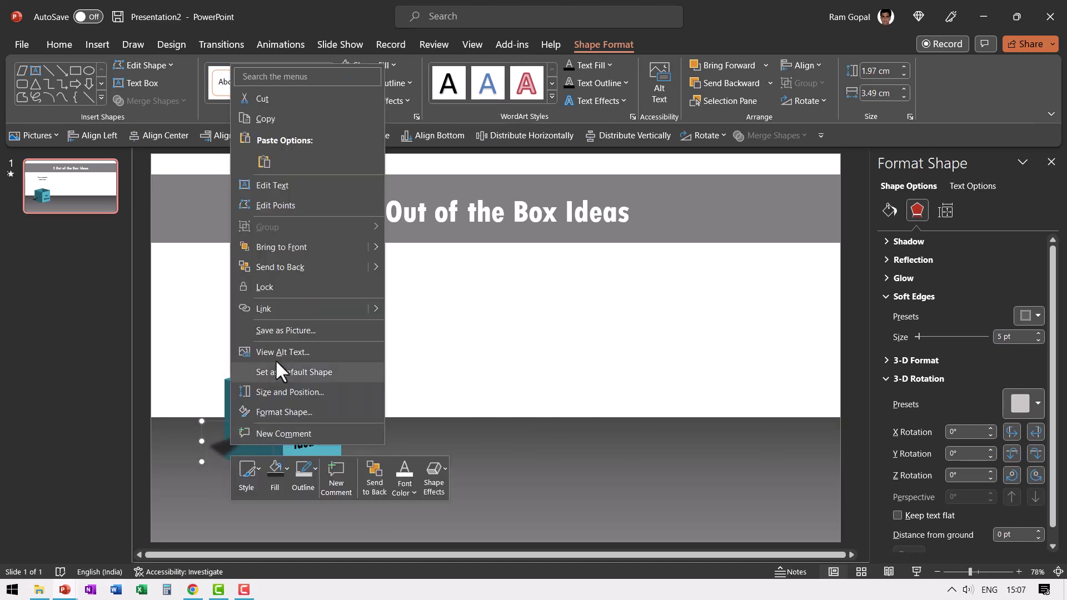
click(280, 268)
click(402, 435)
right_click(402, 435)
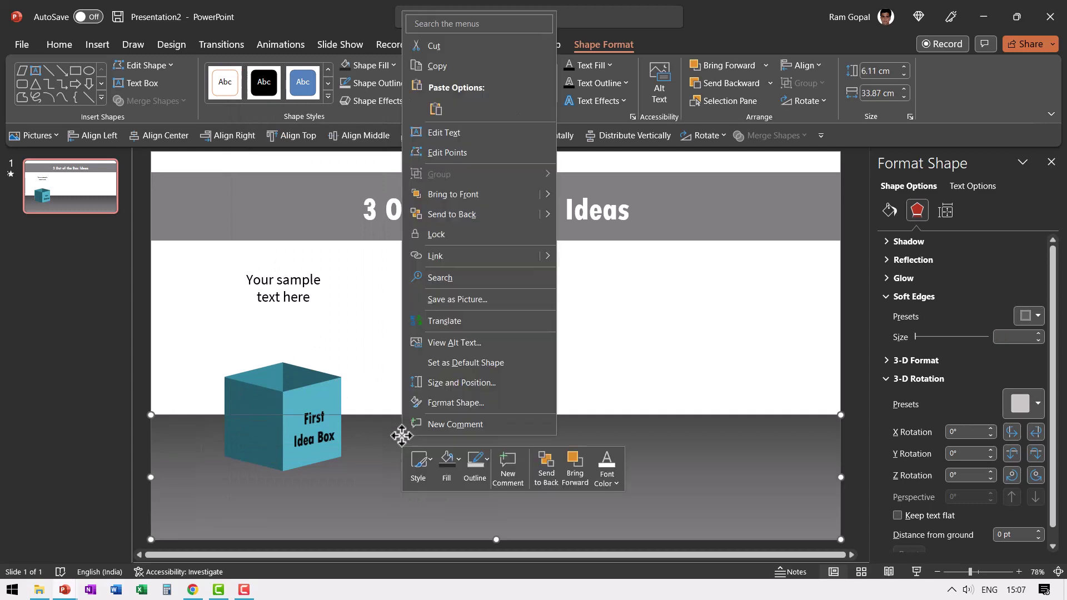
click(468, 215)
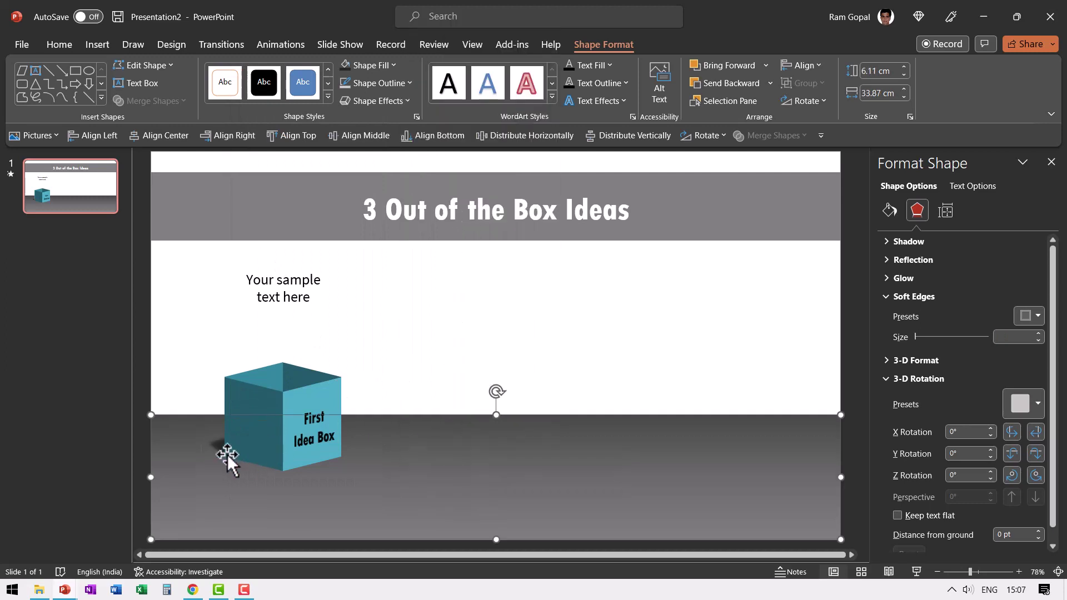
click(460, 355)
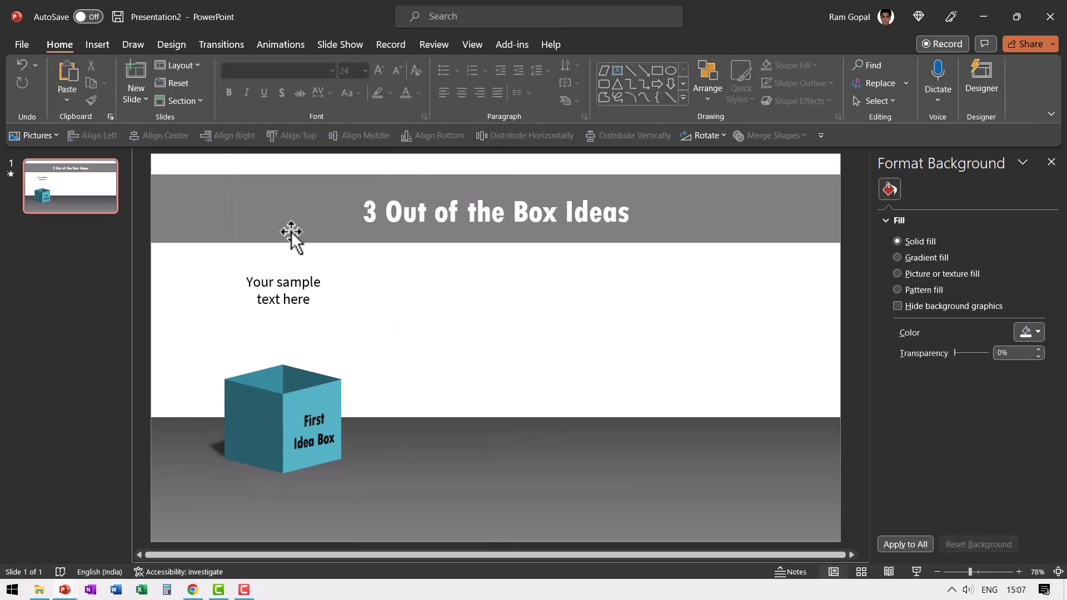
Select the cube, caption and shadow together and drag a copy to the slide's middle
drag(171, 166, 433, 549)
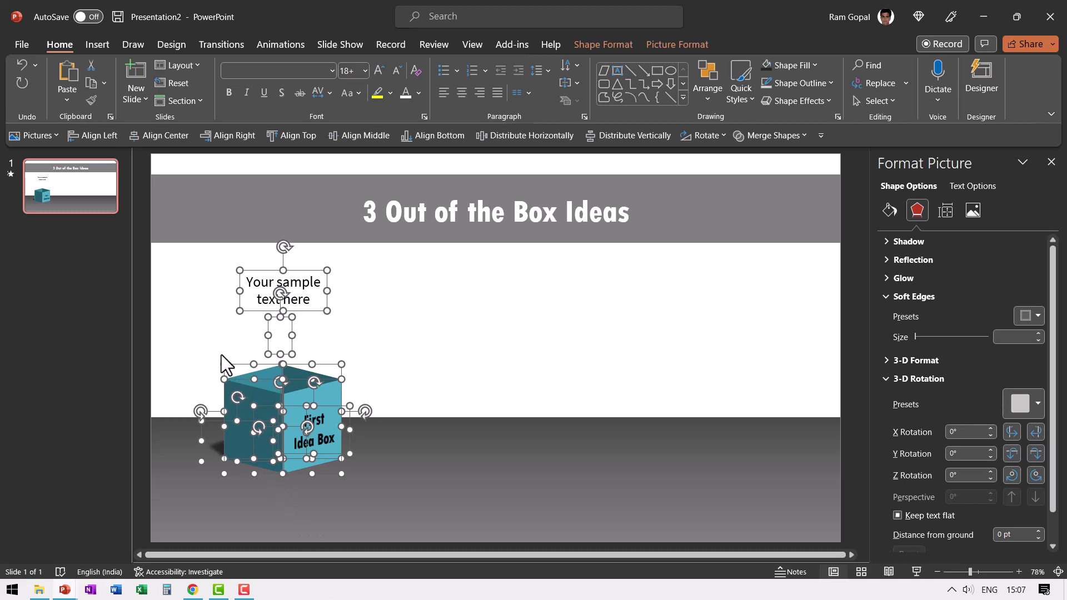
drag(333, 378, 734, 371)
Place the third box copy on the right and shade the middle cube's front, left and top faces orange
click(769, 380)
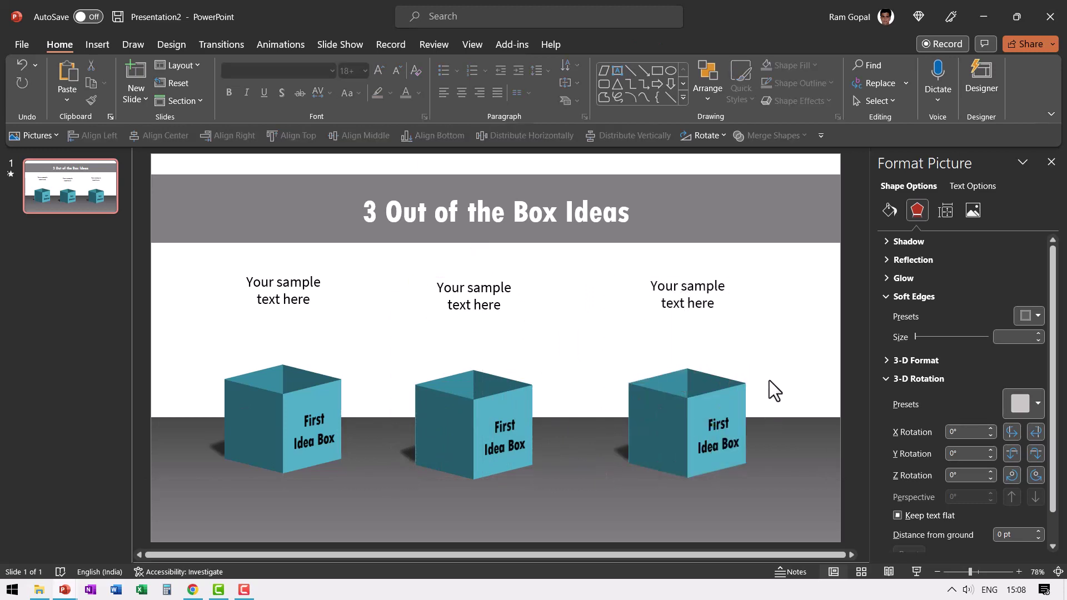
click(518, 399)
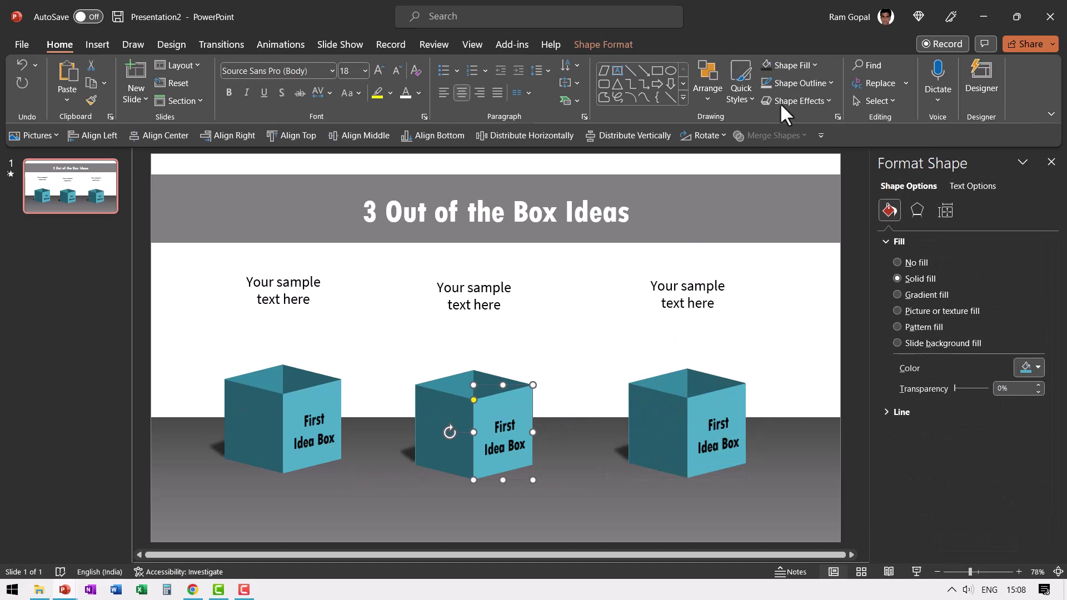
click(798, 66)
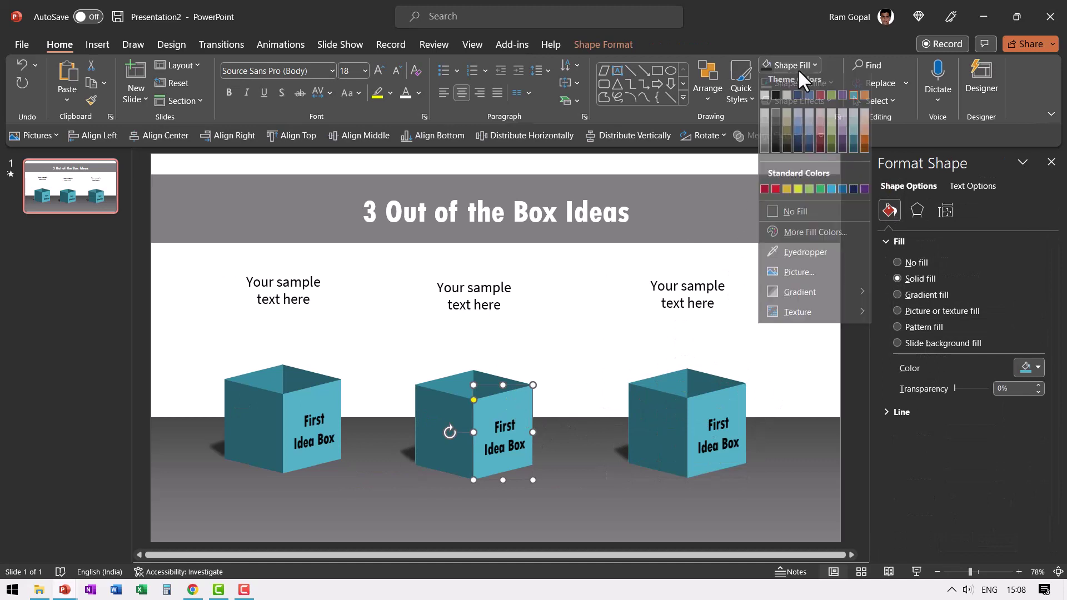
click(864, 101)
click(532, 410)
shift+click(444, 418)
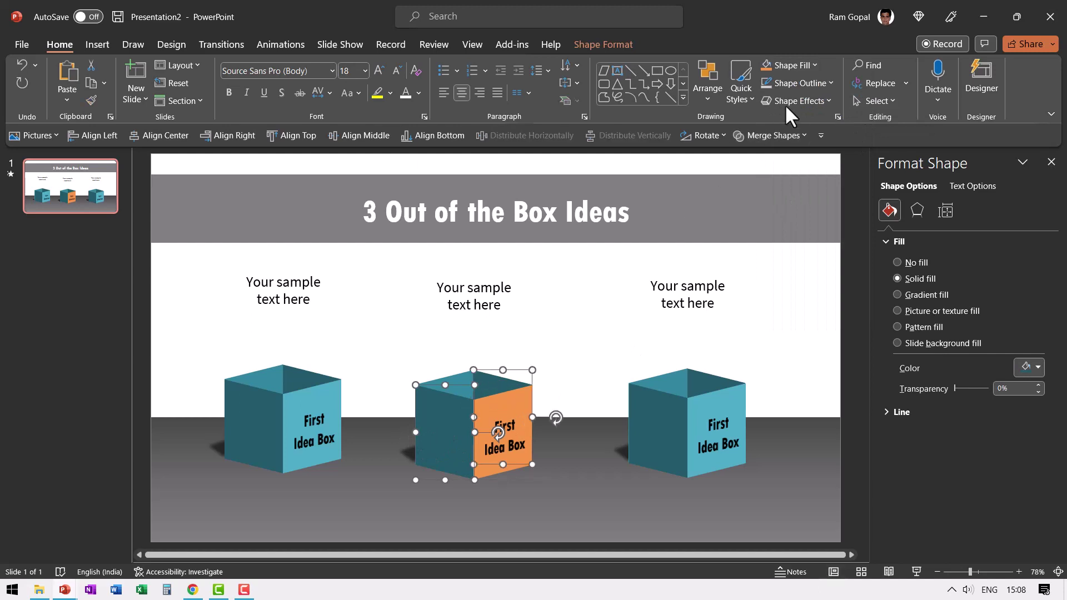
click(797, 65)
click(863, 148)
shift+click(467, 389)
click(791, 66)
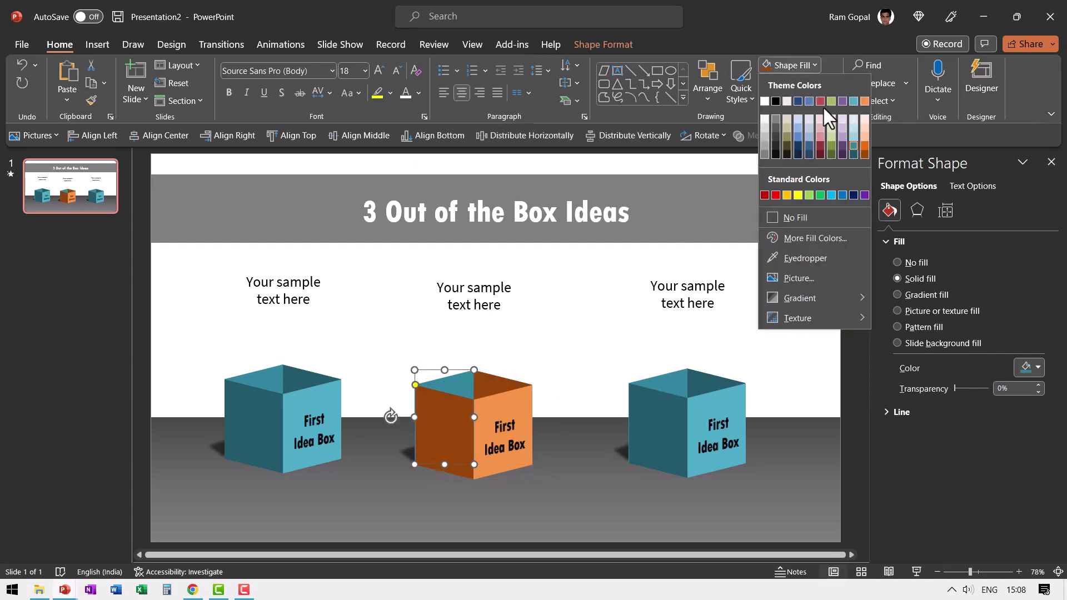
click(864, 143)
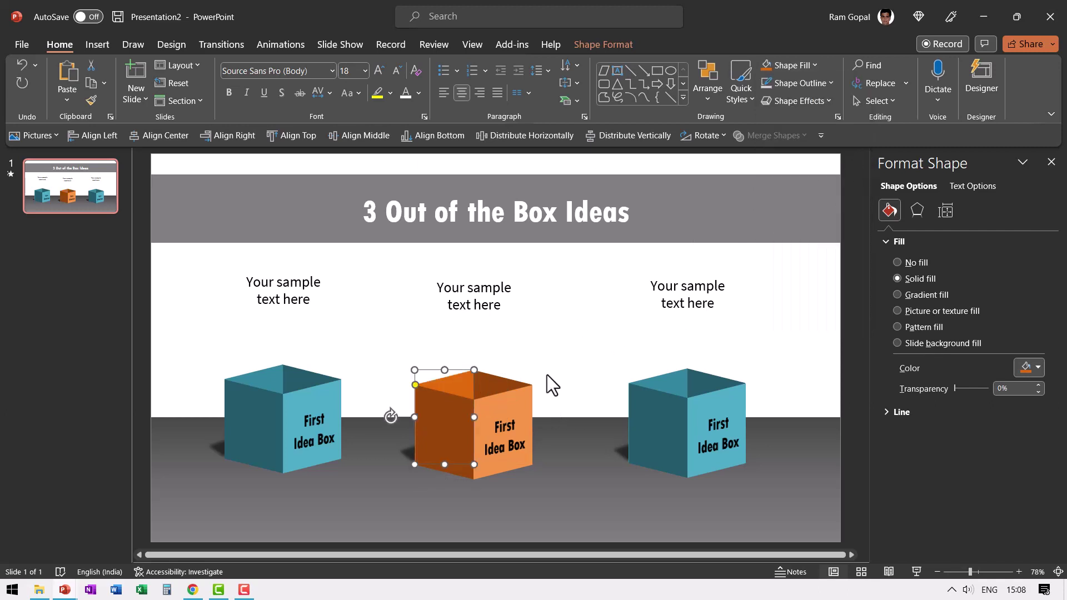
Change the middle label's 'First' to 'Second'
double_click(504, 429)
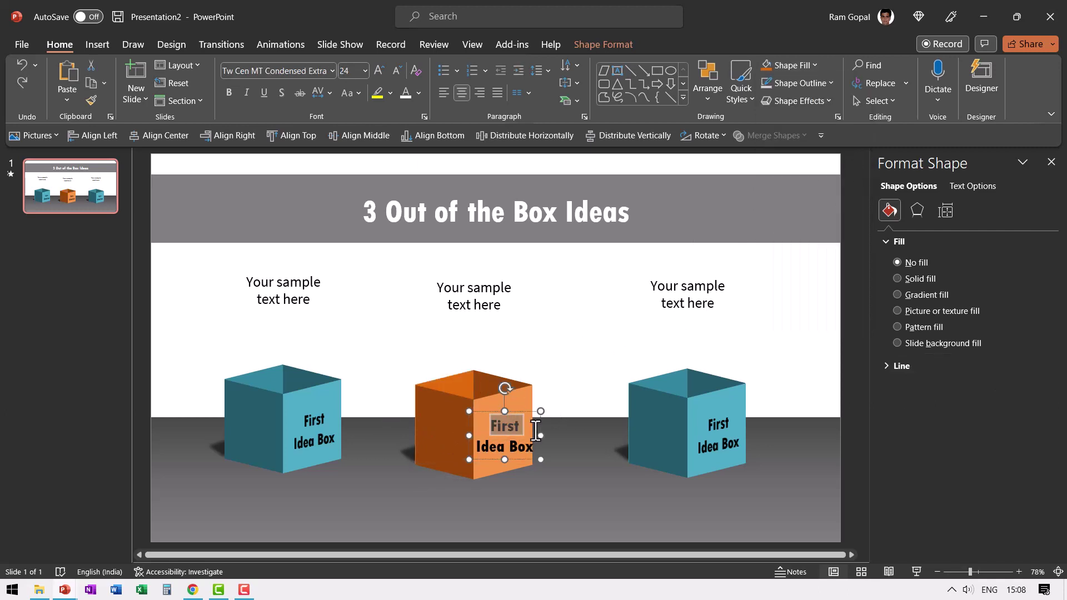
text(Second)
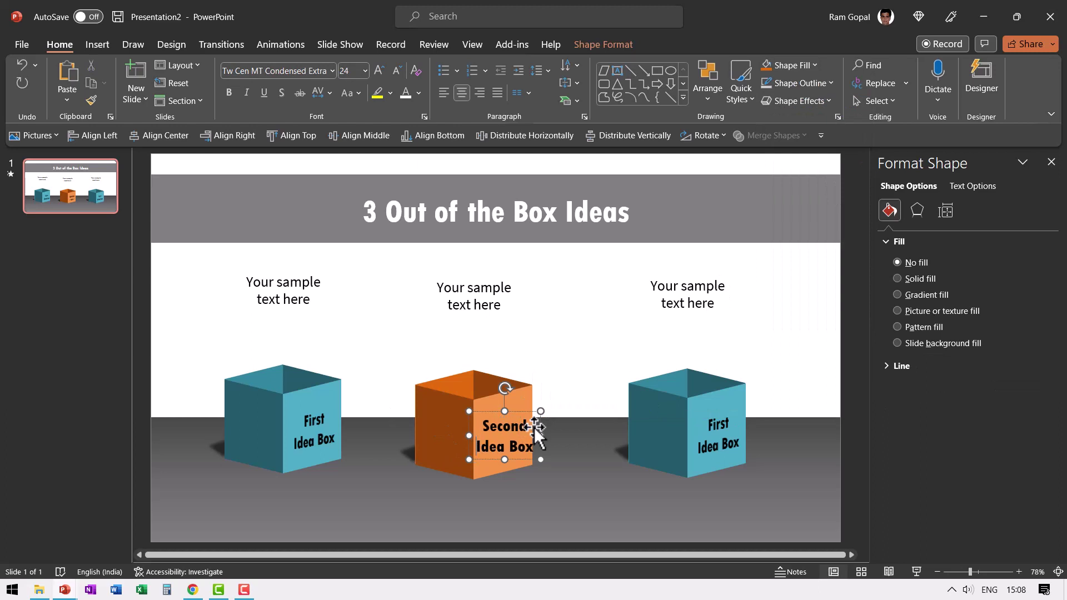
click(596, 390)
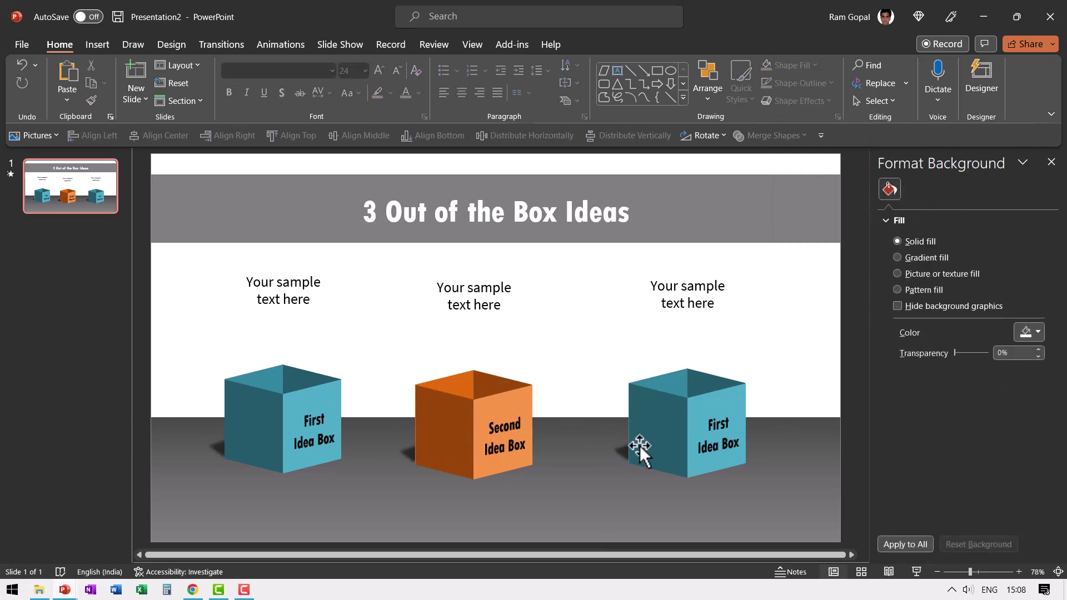